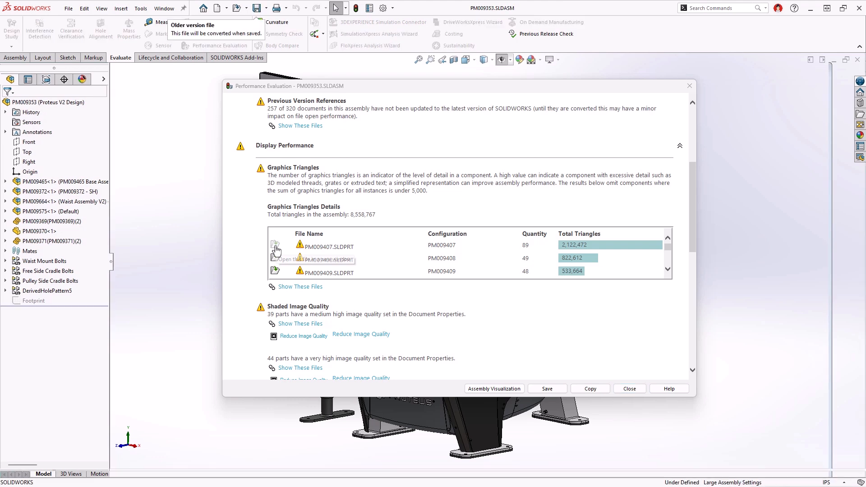
Step: Close the performance evaluation, examine the modelled threads of the PM009407 screw up close from the side, and close that part
click(630, 389)
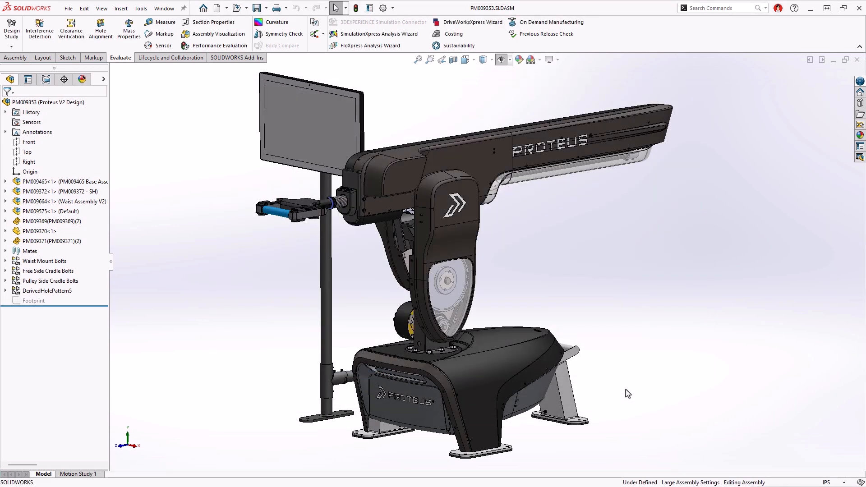
key(ctrl+Tab)
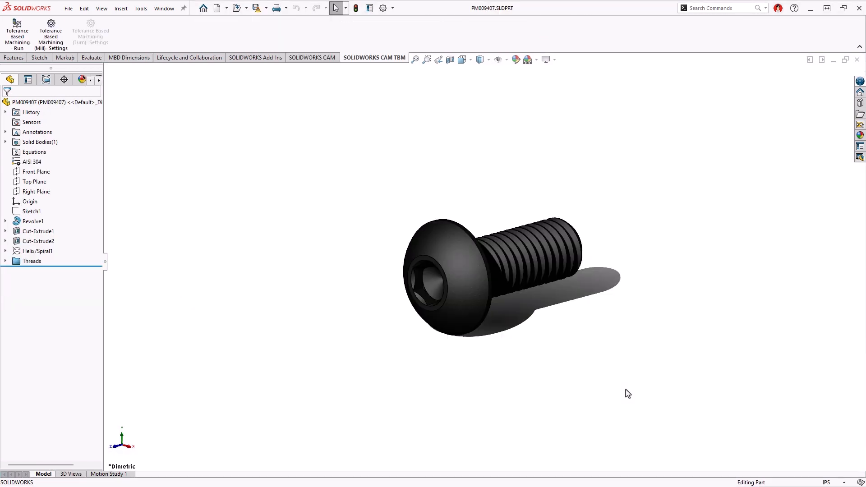
middle_drag(489, 378, 636, 350)
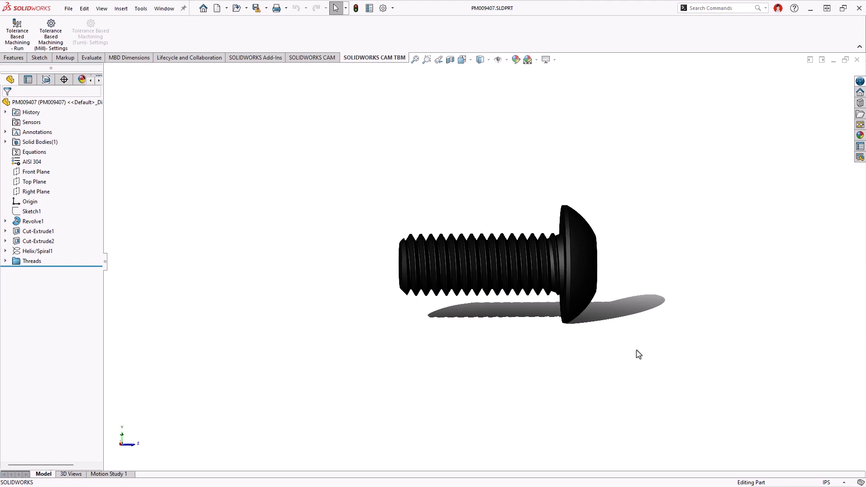
scroll(637, 354, down, 3)
scroll(638, 350, down, 5)
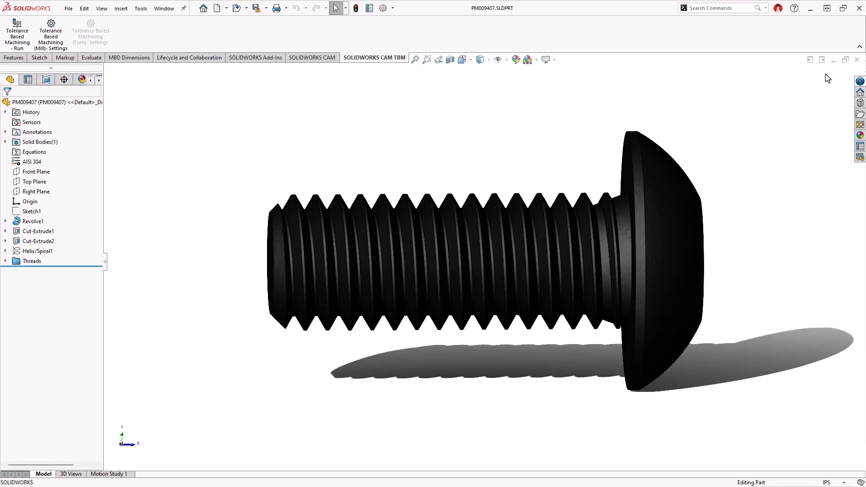
click(857, 60)
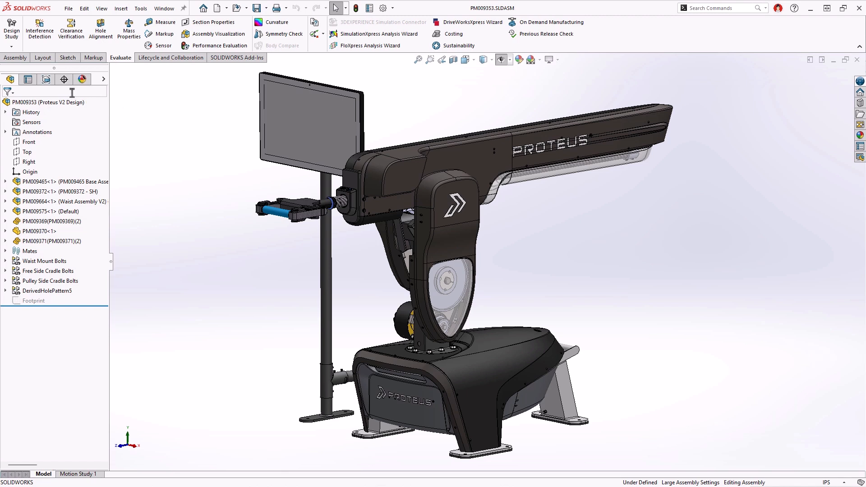
Step: Activate the SpeedPak configuration derived from Proteus V2 Design in the PM009353 assembly
click(47, 80)
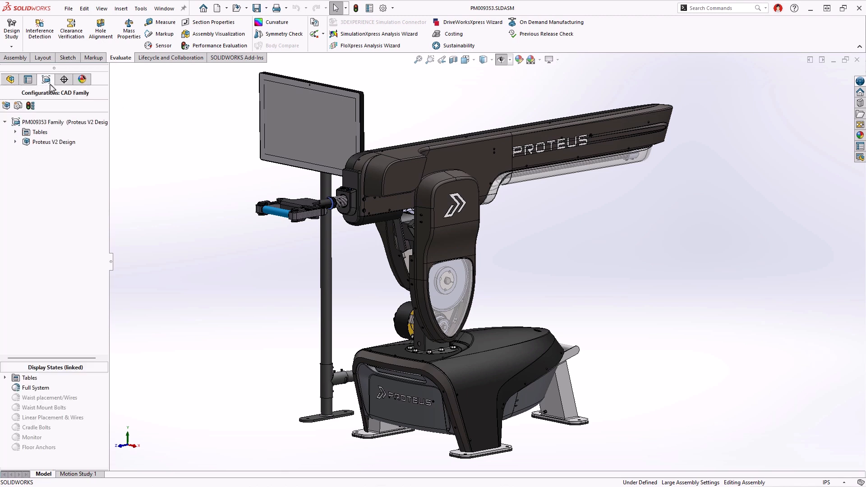
click(16, 143)
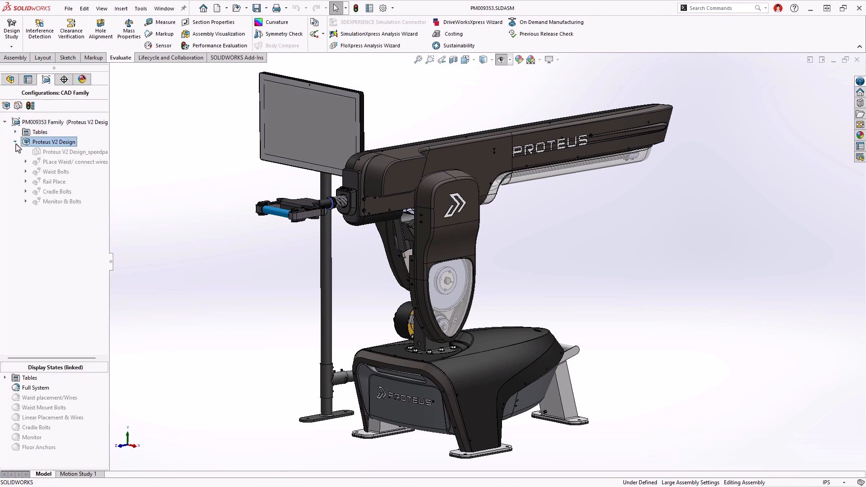
click(47, 154)
double_click(47, 152)
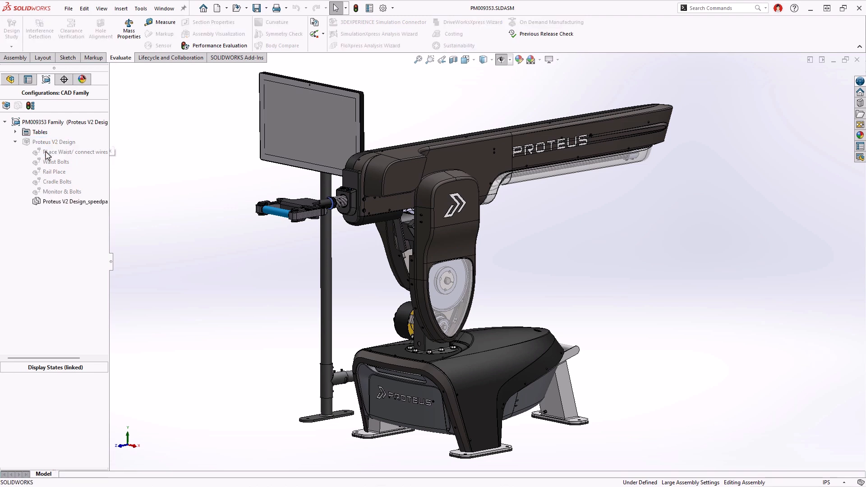
Step: Review the included bodies and quick-include settings of the Proteus V2 Design SpeedPak, leaving its definition without changes
right_click(47, 201)
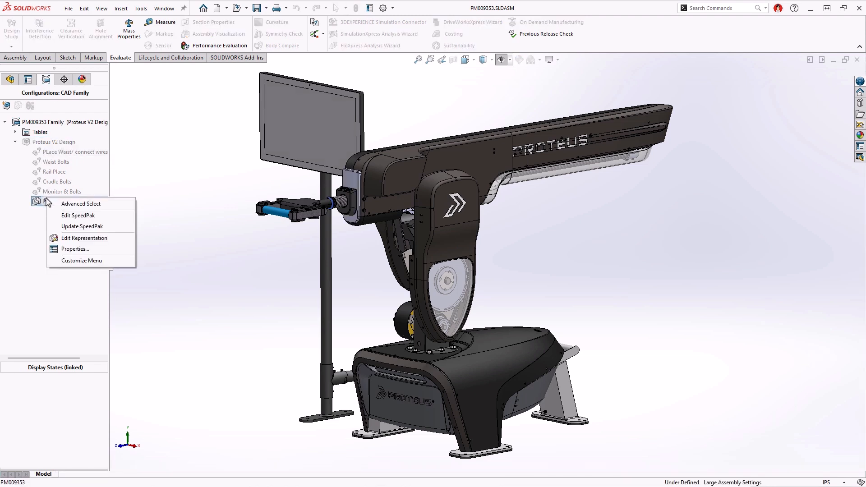
click(101, 217)
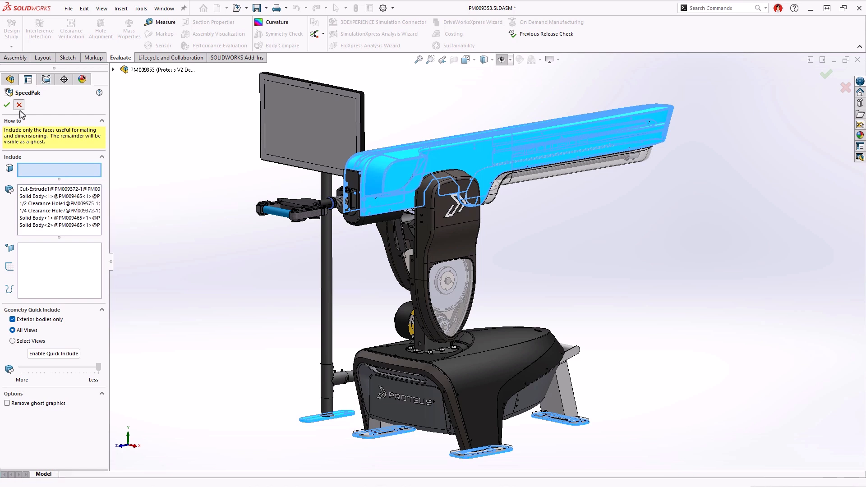
click(19, 104)
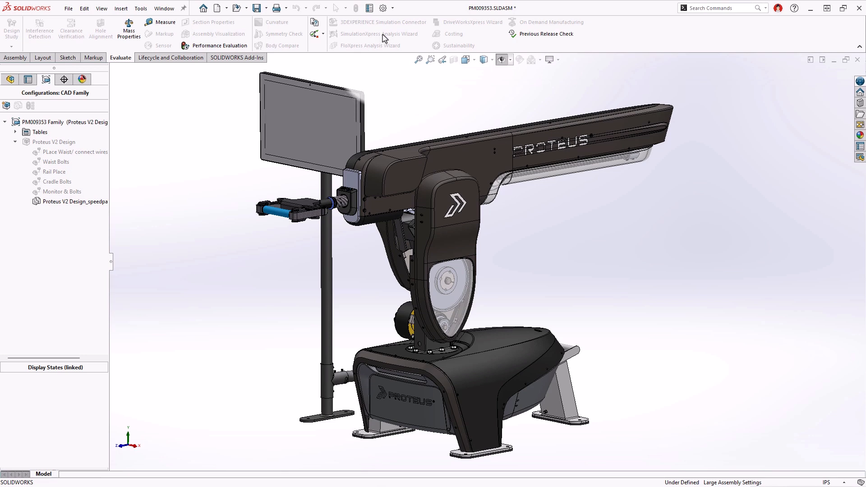
Step: Find the SpeedPak graphics circle setting in the system options by searching for "speed" and reduce the circle's display size
click(384, 9)
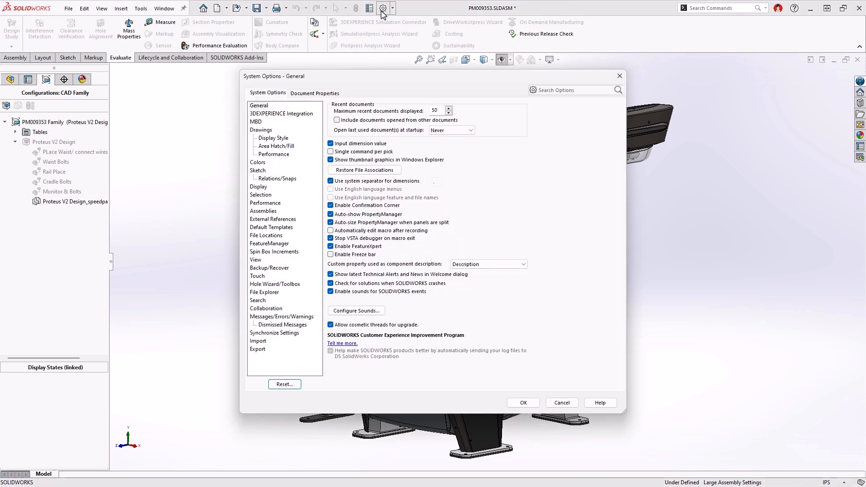
click(560, 90)
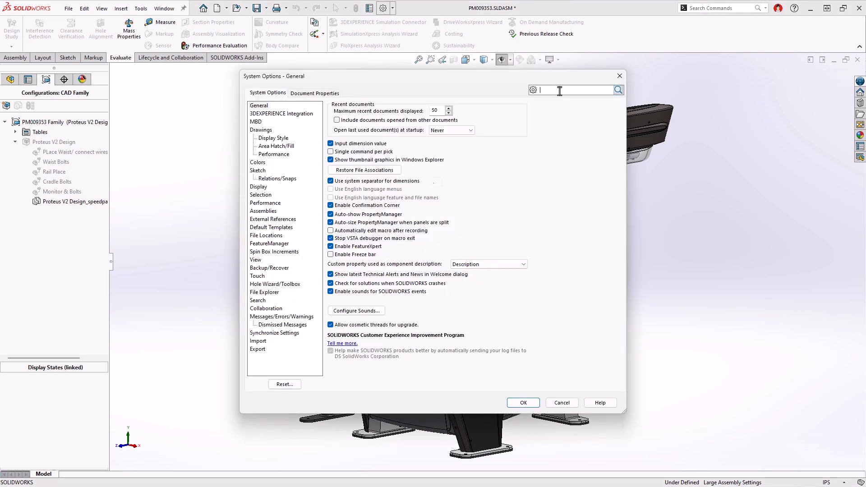
text(speed)
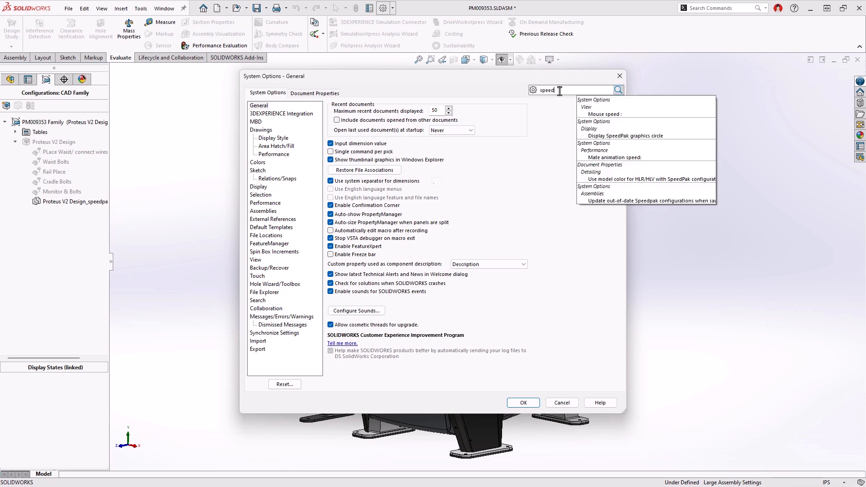
click(630, 135)
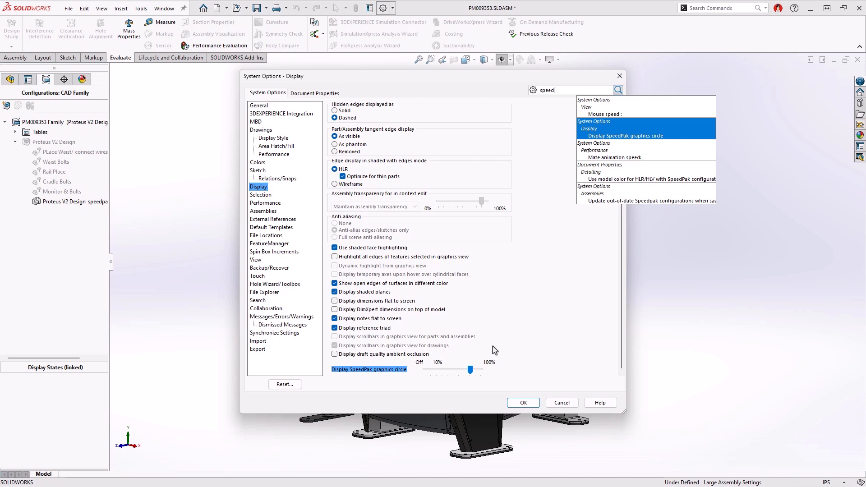
drag(471, 370, 442, 370)
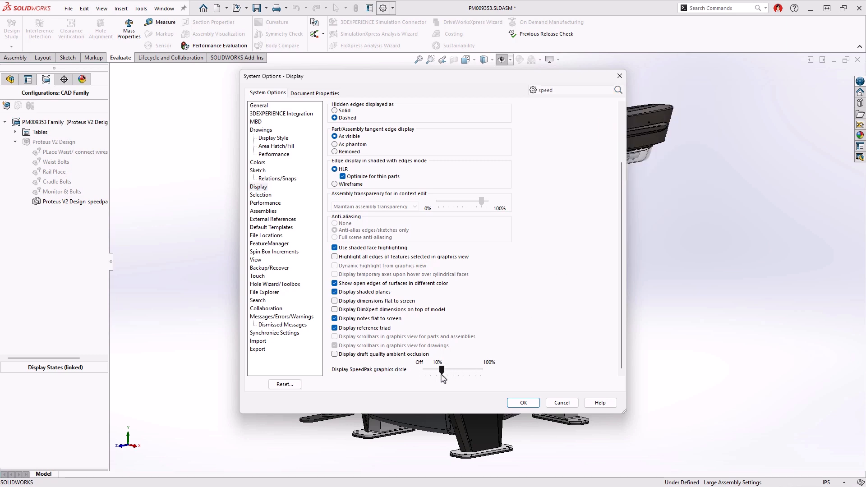
click(515, 400)
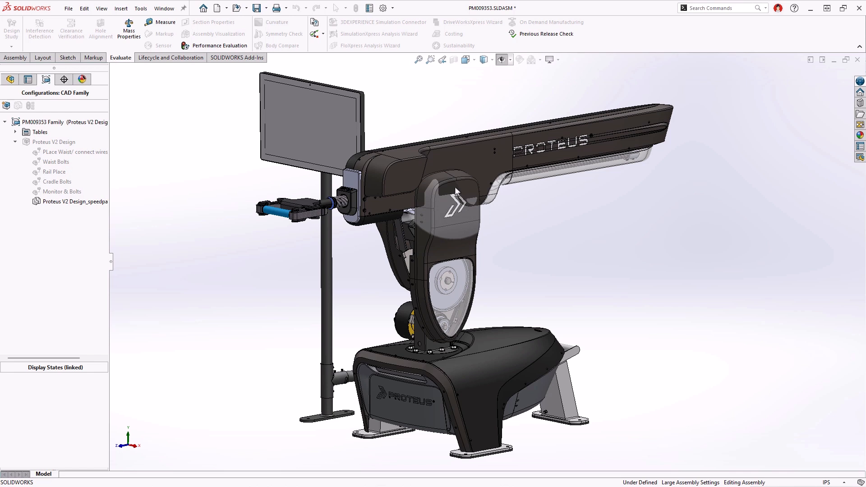
Step: Close the assembly without saving and reopen PM009353.SLDASM in Large Design Review mode
click(857, 60)
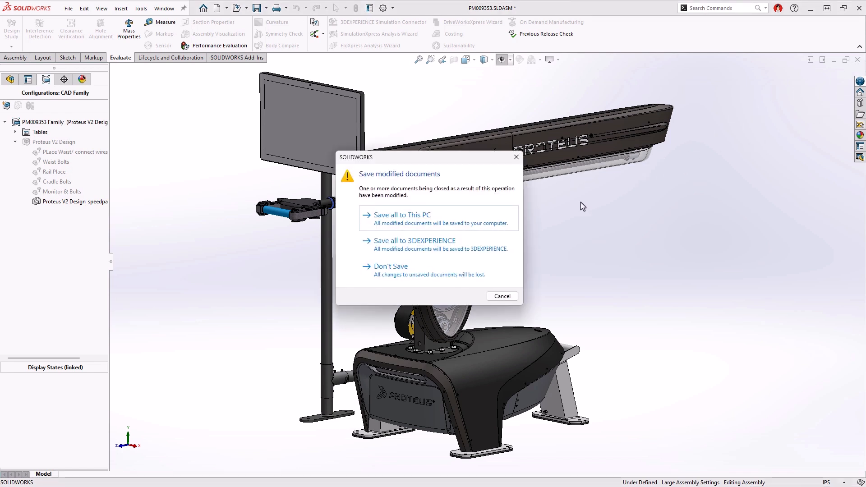
click(463, 273)
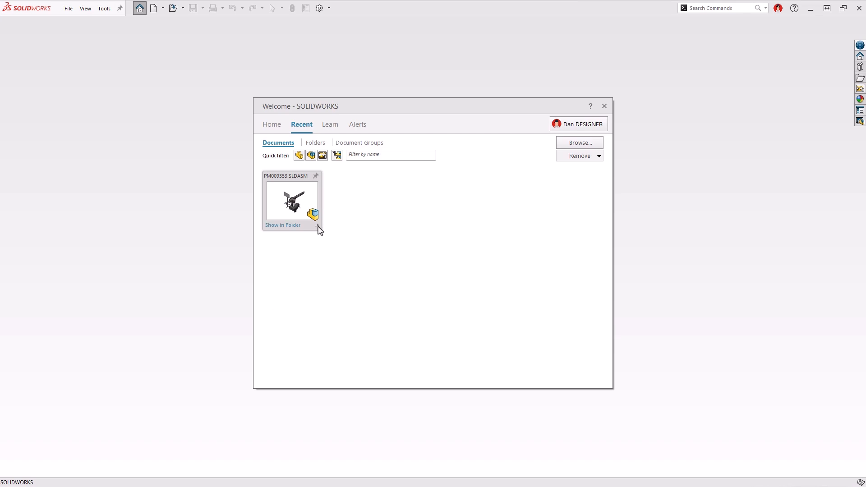
click(318, 227)
click(372, 240)
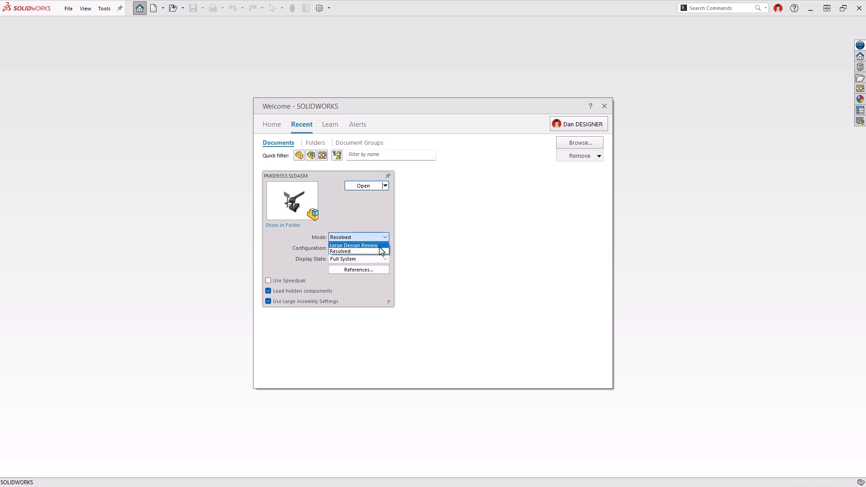
click(380, 246)
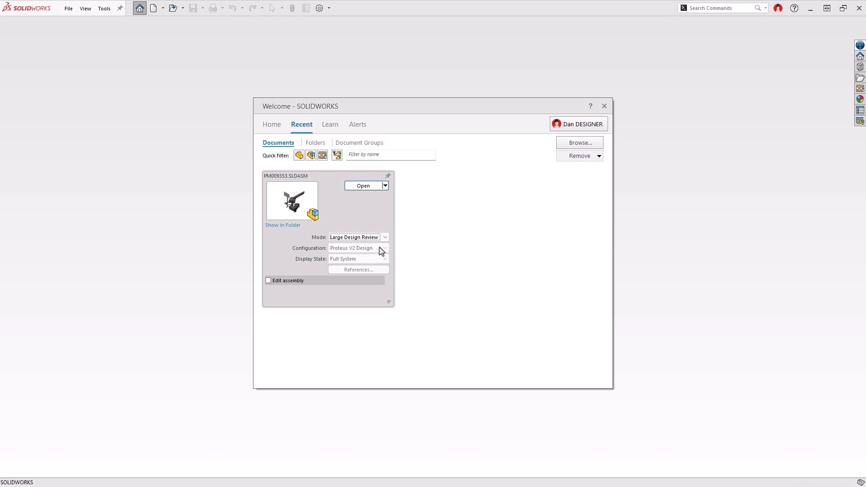
click(366, 186)
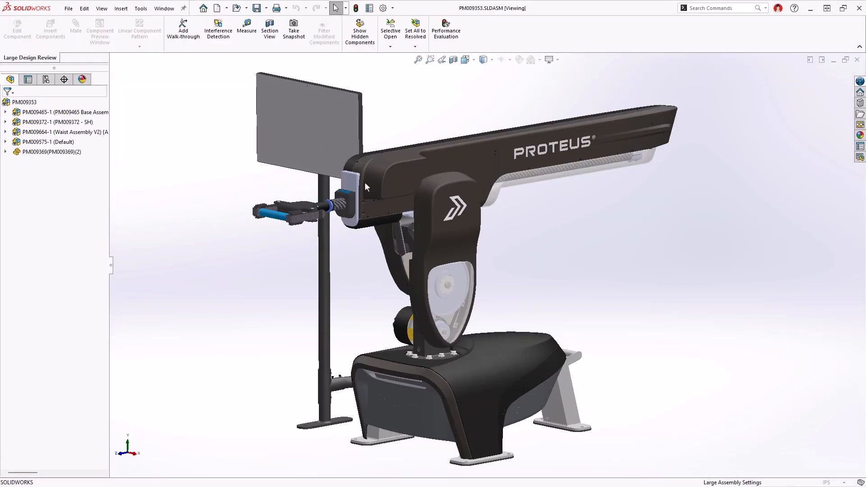
Step: Select the waist subassembly PM009664-1, and open the handle subassembly PM009629-1 in a Component Preview Window
click(438, 235)
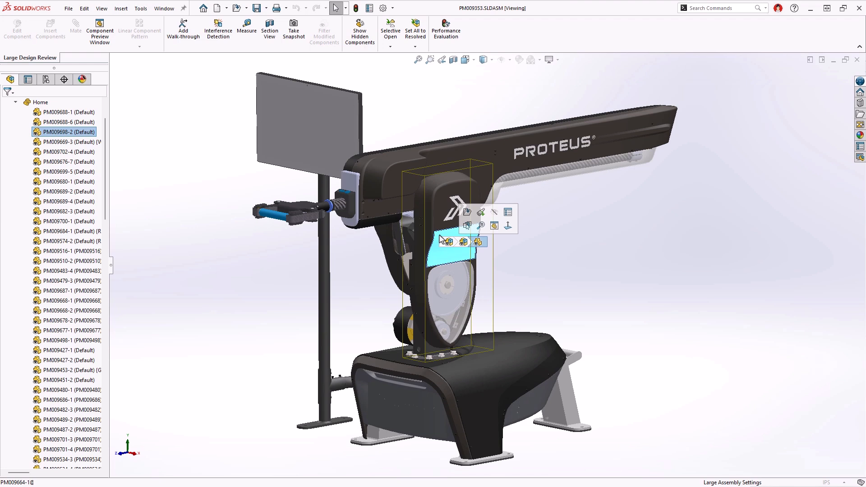
click(464, 243)
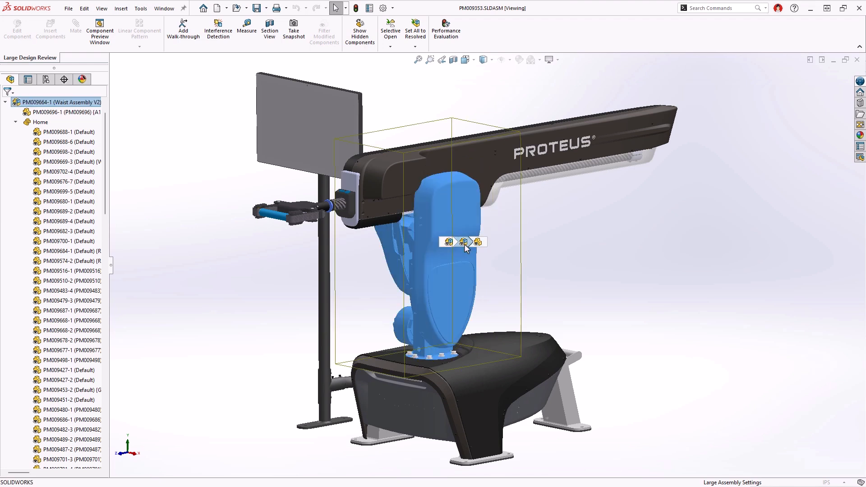
click(306, 213)
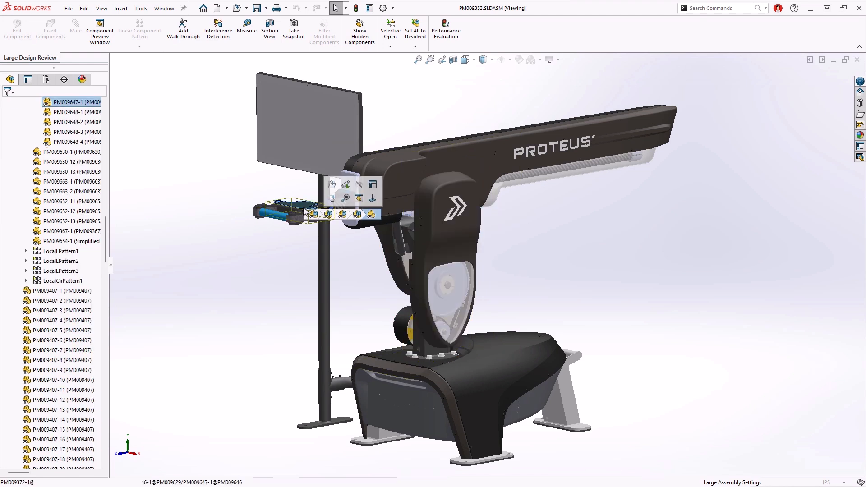
click(344, 216)
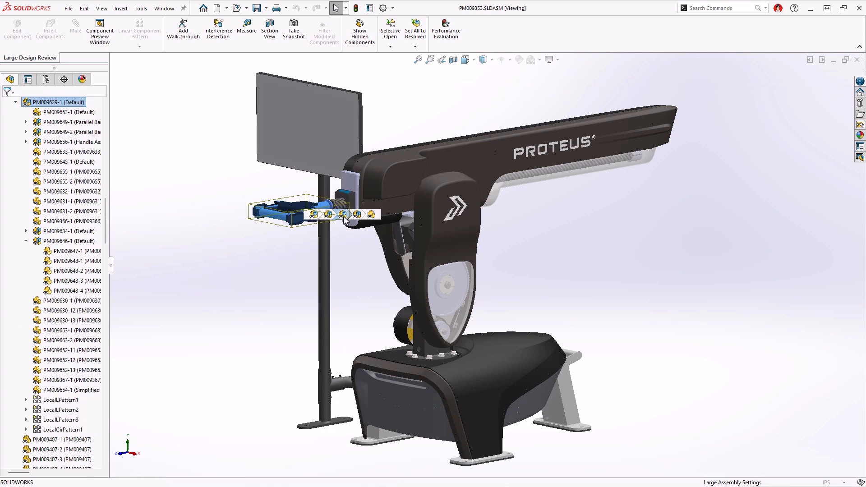
right_click(343, 217)
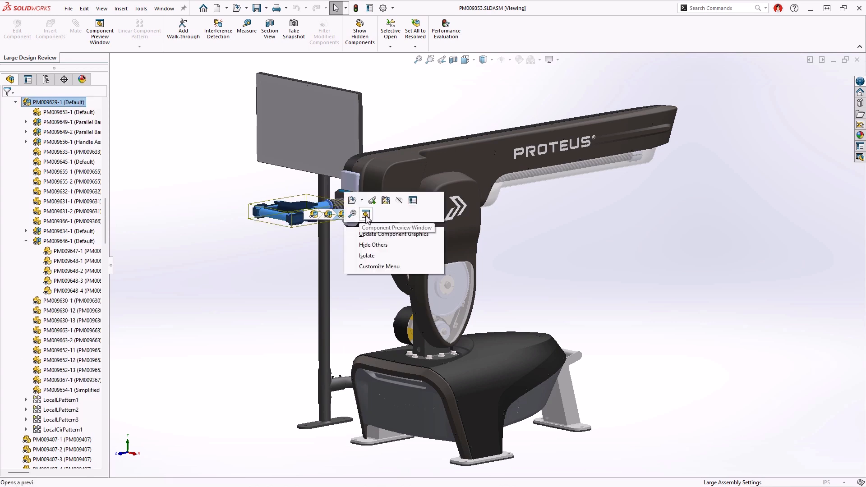
click(367, 215)
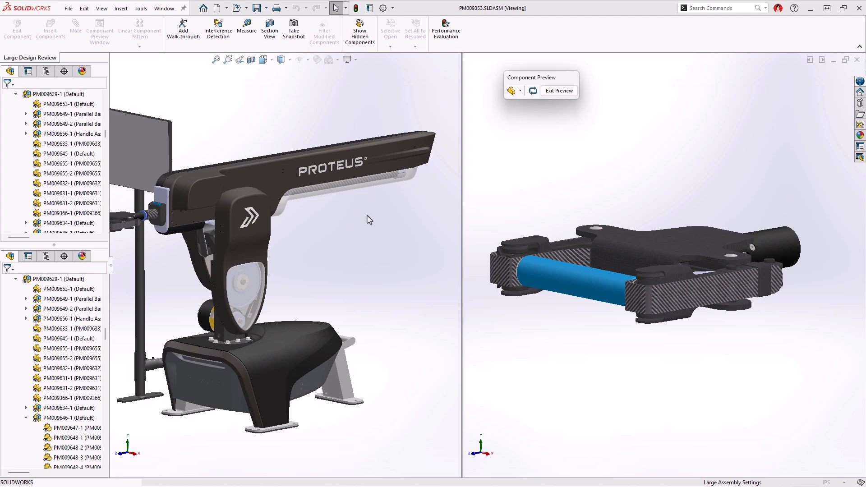
Step: Hide the blue handle grip and the light tube beneath it in the component preview
middle_drag(477, 215, 475, 225)
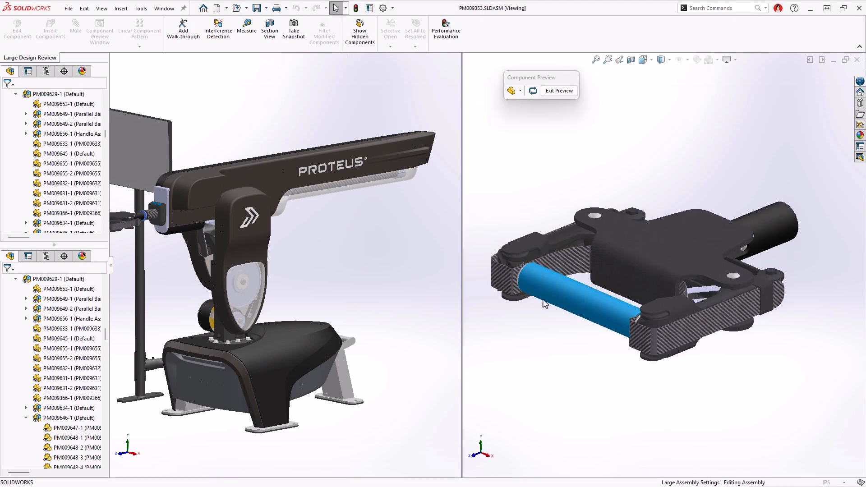
key(Tab)
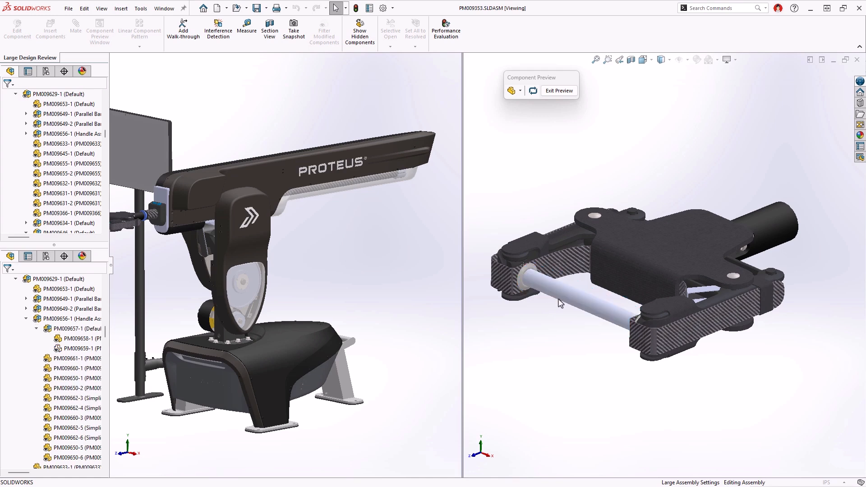
key(Tab)
Step: Run Interference Detection between the carbon-fibre bumper PM009642-1 and the handle tube PM009661-1, and leave the tool without saving results
key(s)
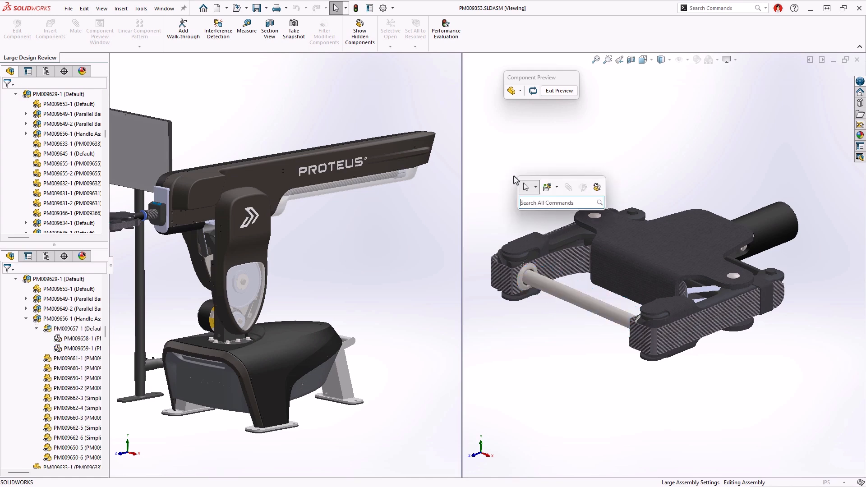
click(535, 202)
text(inter)
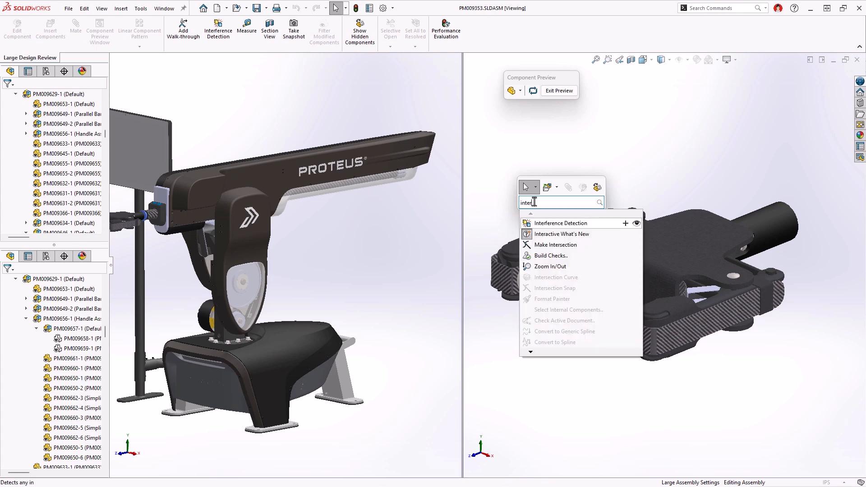
click(556, 224)
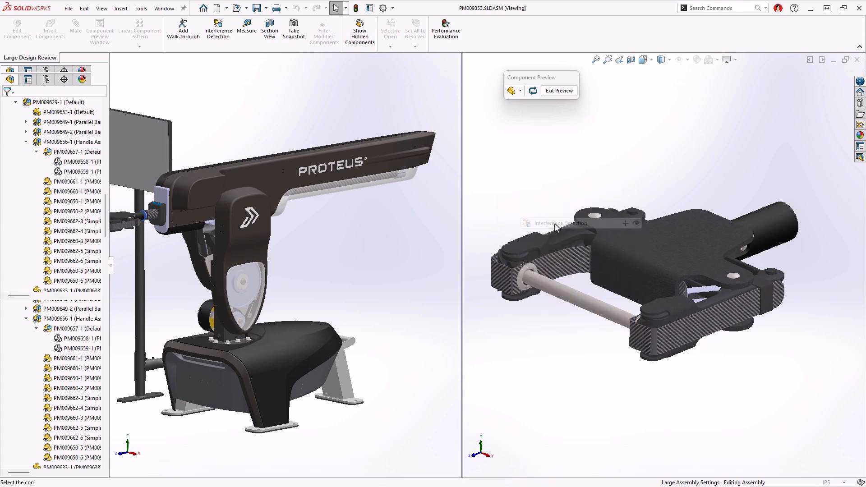
click(496, 276)
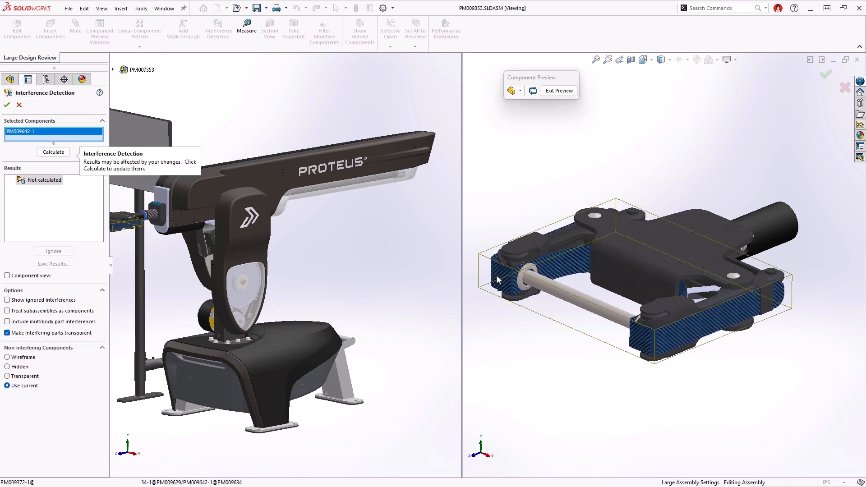
click(548, 292)
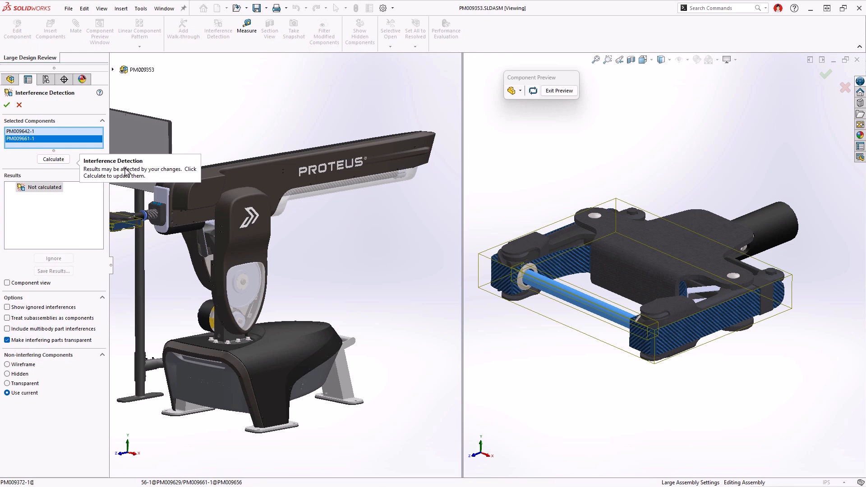
click(49, 160)
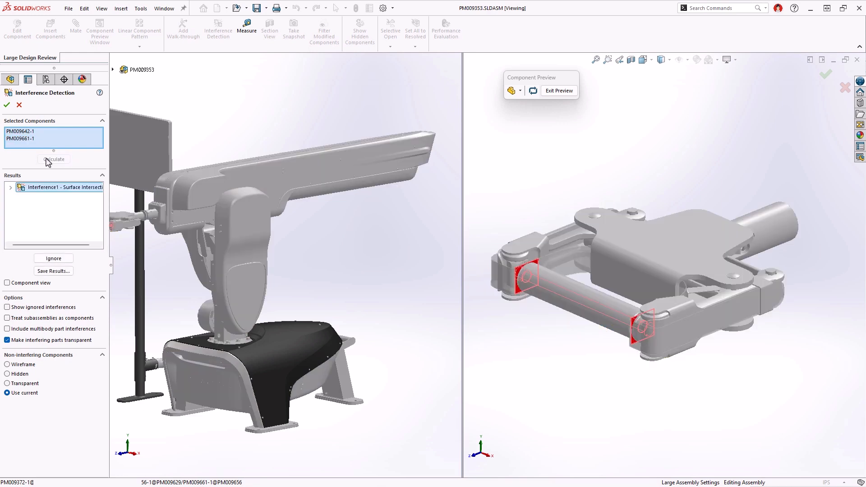
click(19, 105)
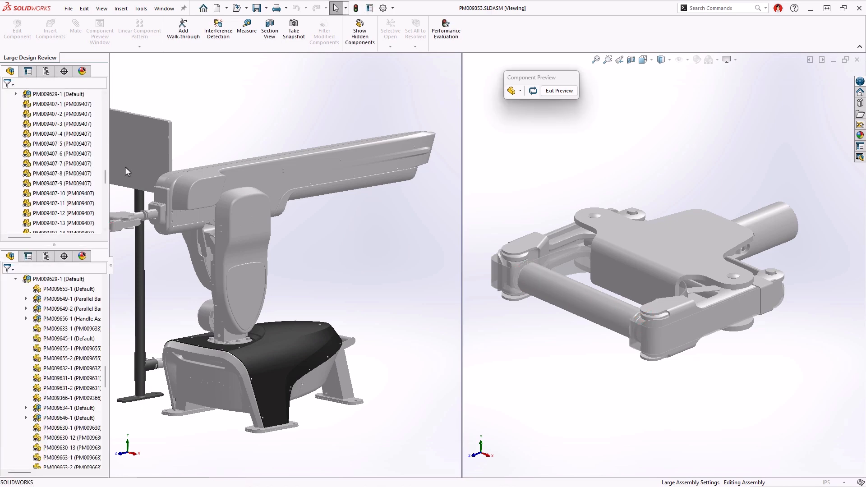
Step: Open the carbon-fibre bumper part PM009642 from the preview and set the Handle Cut Out hole's diameter to 16 mm
click(497, 277)
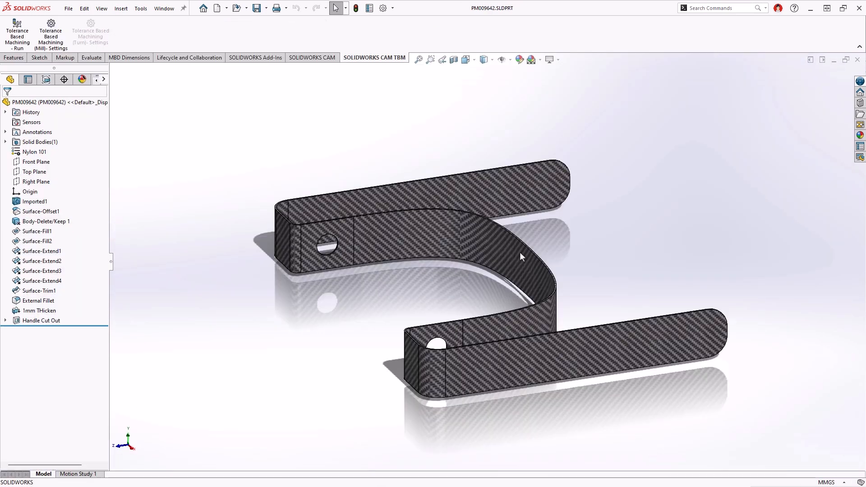
click(430, 59)
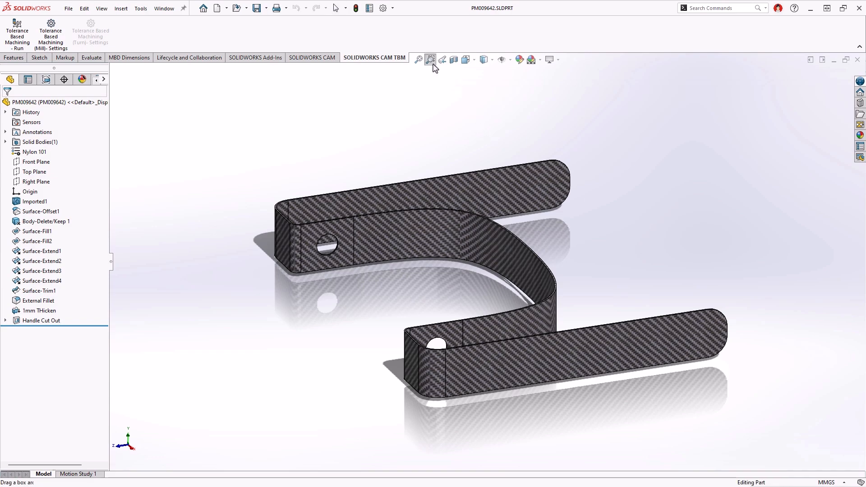
drag(318, 232, 344, 261)
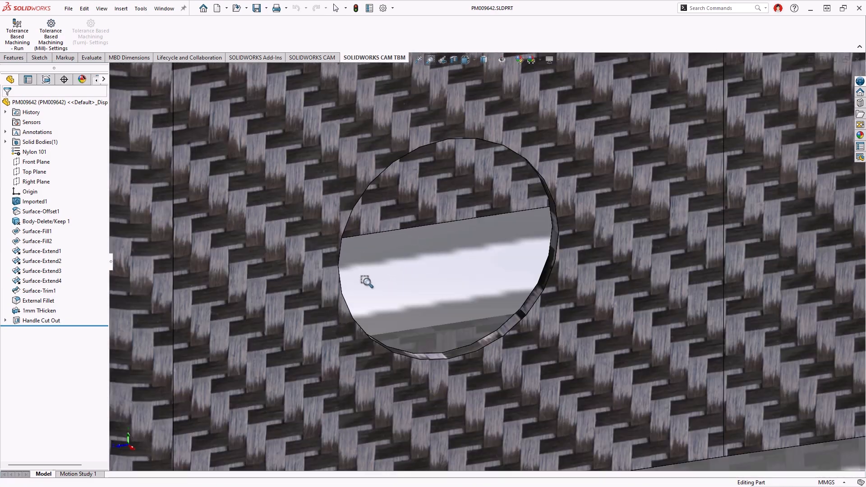
key(Escape)
click(467, 355)
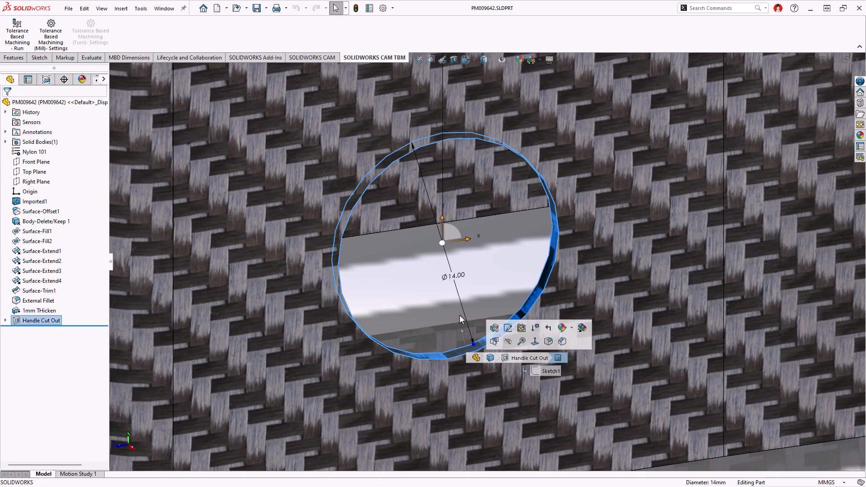
double_click(452, 281)
text(16)
key(Return)
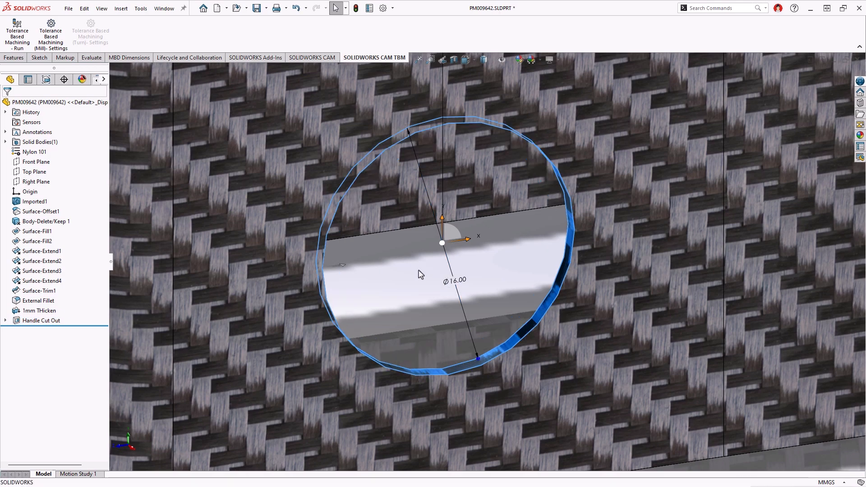
scroll(420, 273, down, 5)
key(f)
Step: Return to PM009353, exit the component preview, and open the handle subassembly PM009629-1 in Resolved mode
key(ctrl+Tab)
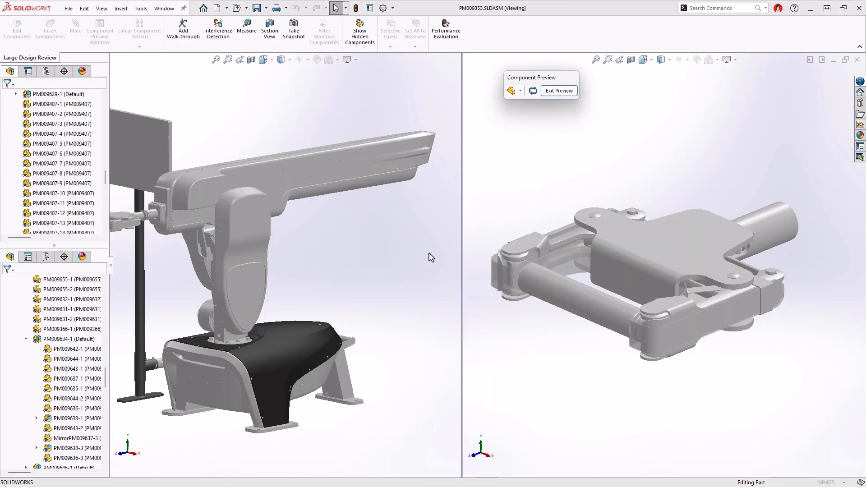
click(564, 93)
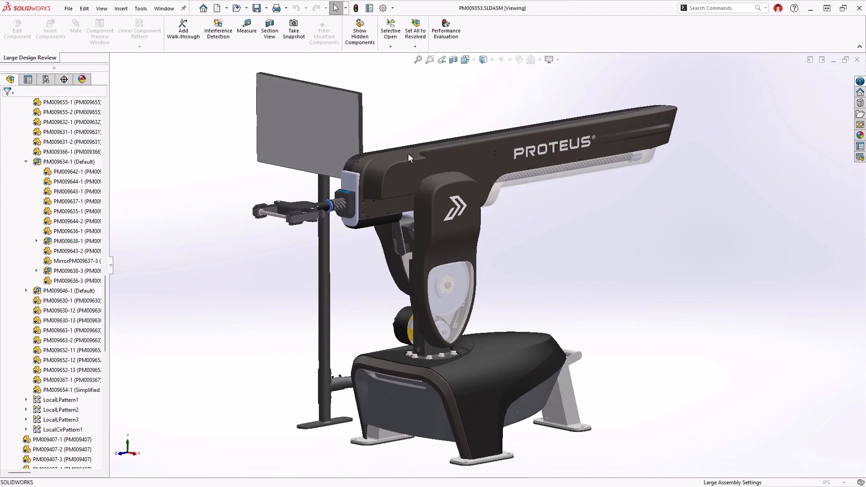
click(303, 212)
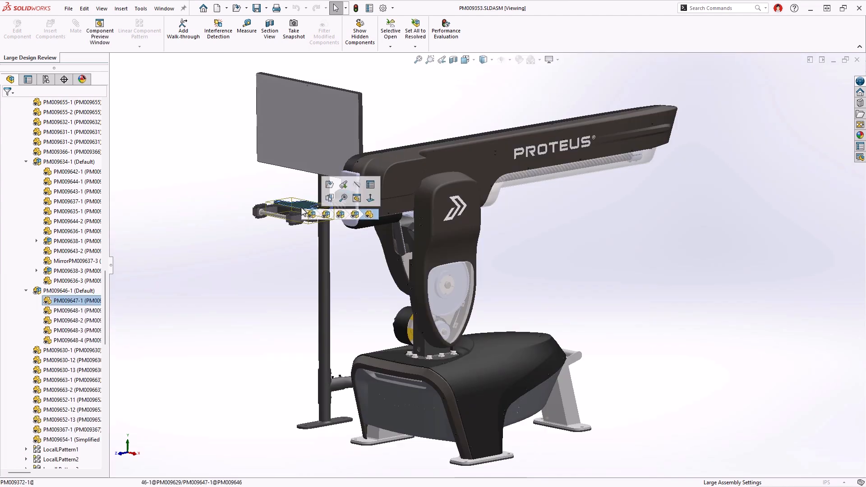
click(341, 217)
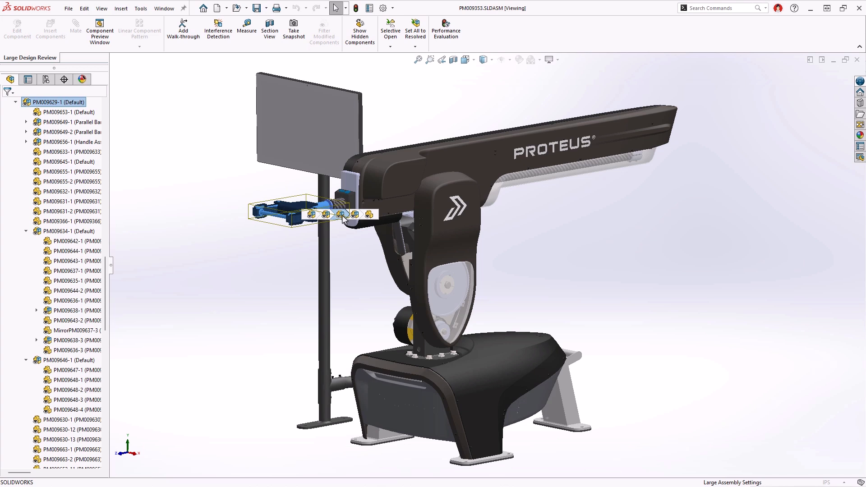
right_click(343, 218)
click(361, 201)
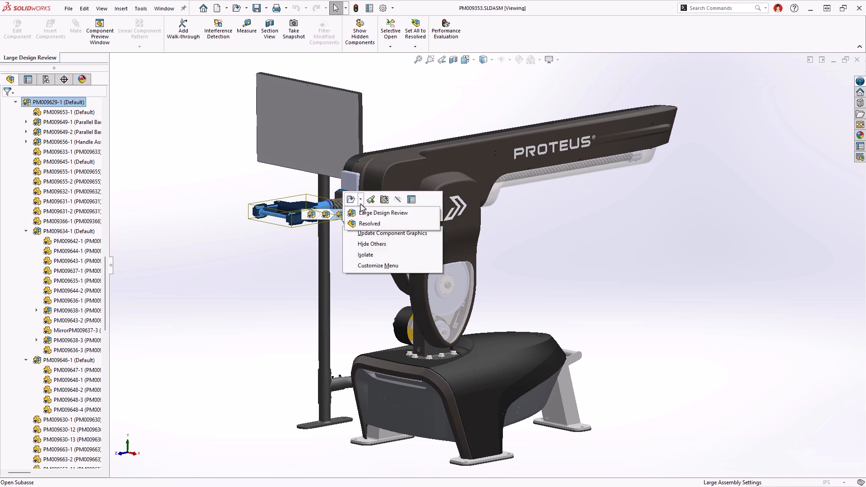
click(382, 225)
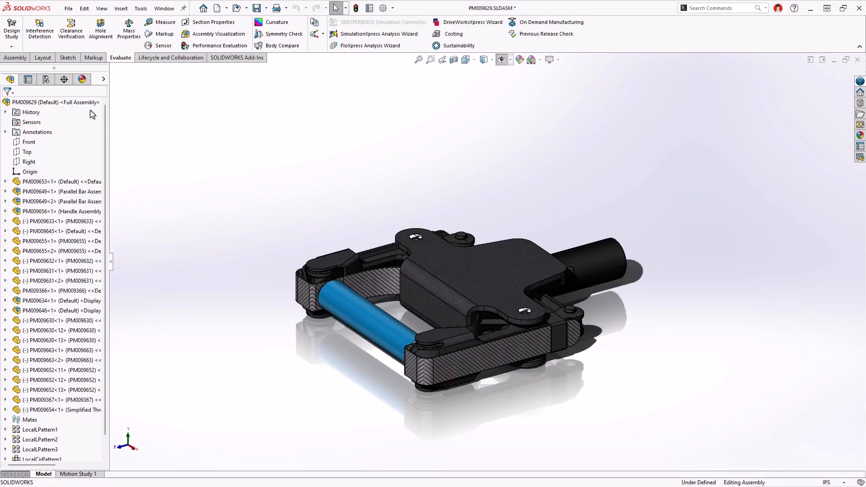
Step: Activate the Bumper display state of the handle assembly, followed by the Parallel Bars display state
click(46, 80)
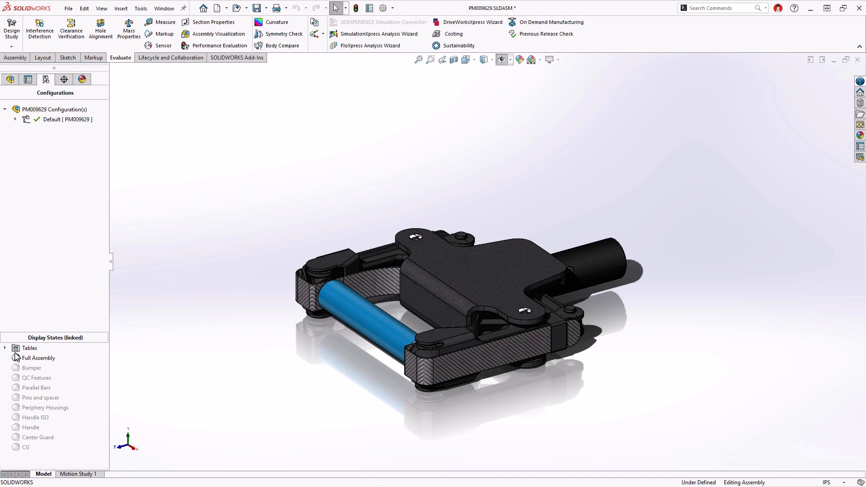
click(17, 370)
double_click(17, 370)
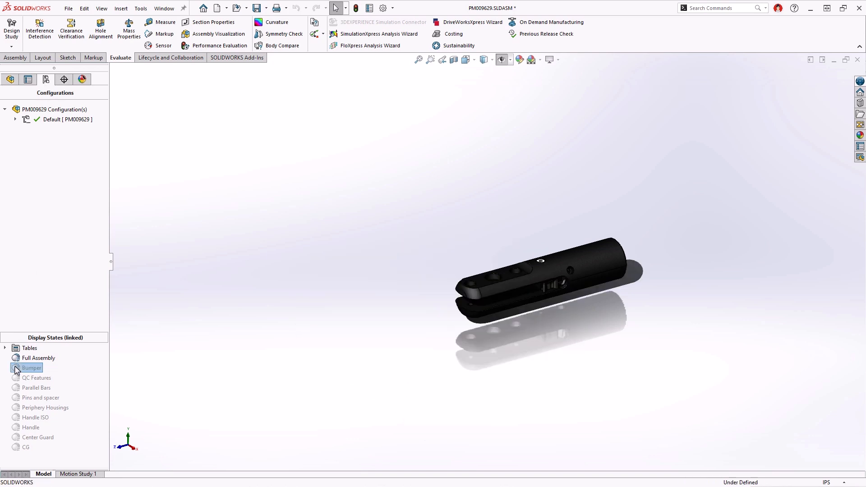
double_click(16, 389)
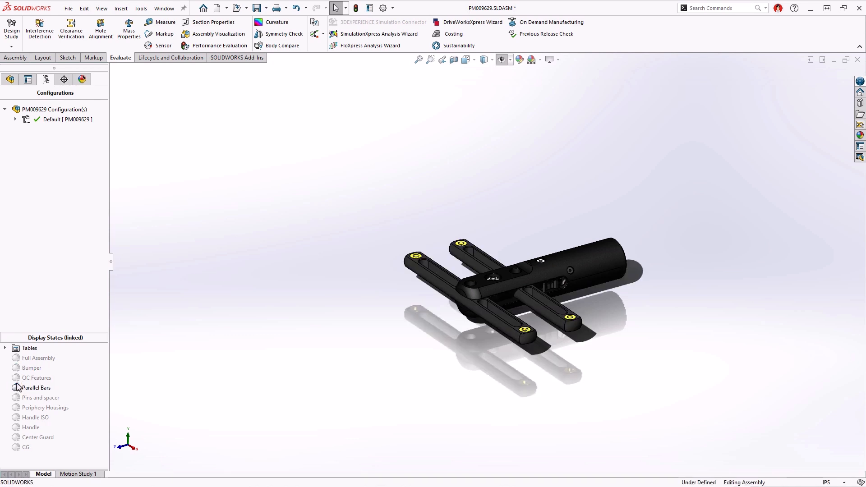
Step: Open the Display State Table without the referenced display state rows and bring the Parallel Bars column into view
click(6, 349)
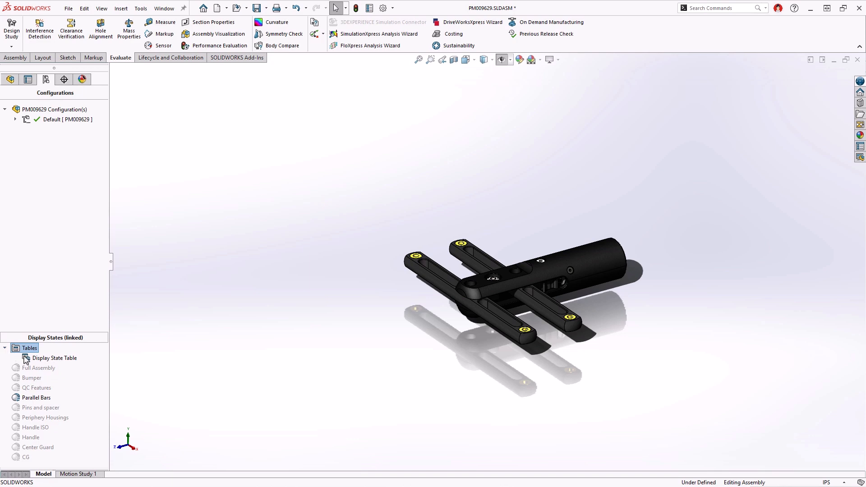
right_click(37, 360)
click(62, 365)
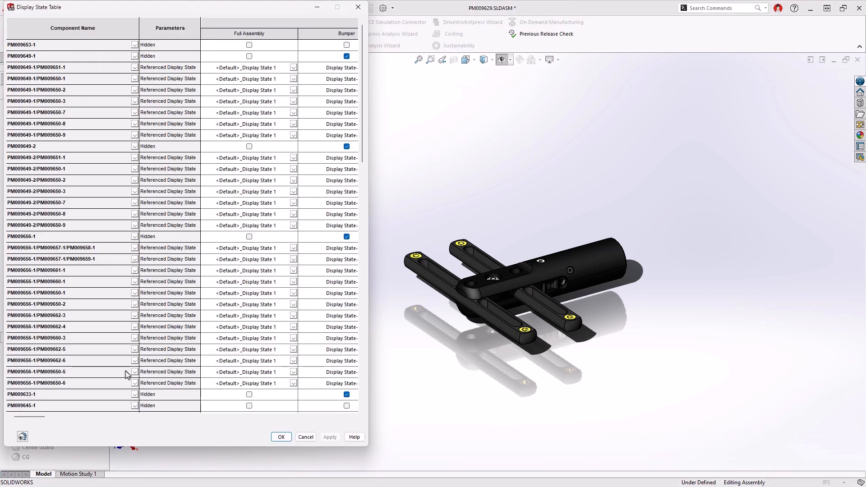
scroll(455, 389, down, 4)
shift+middle_drag(459, 369, 459, 354)
ctrl+middle_drag(453, 388, 510, 344)
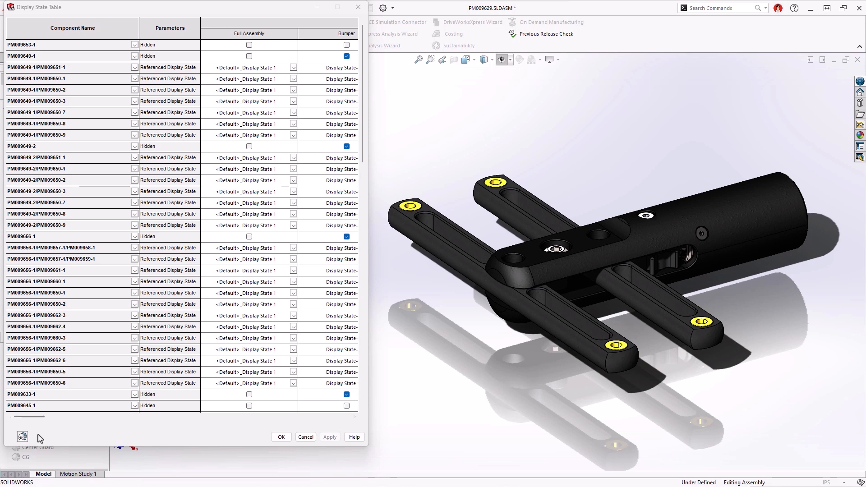
click(23, 436)
drag(32, 418, 118, 418)
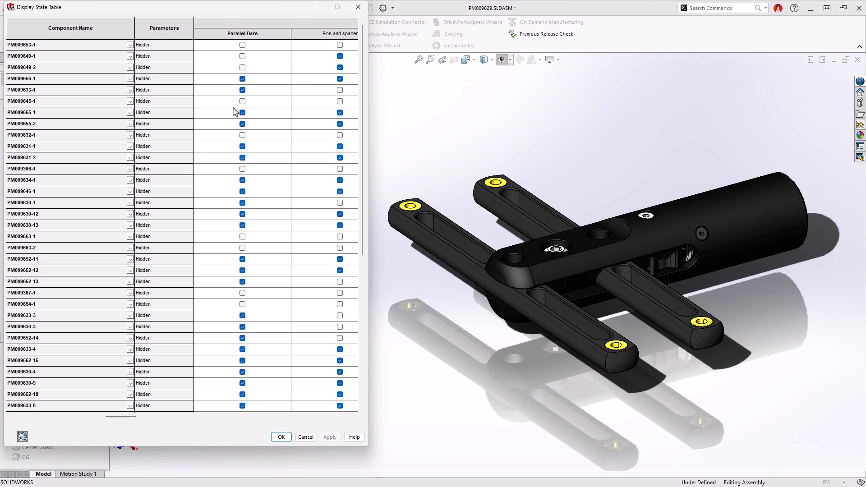
Step: In the Parallel Bars display state, set PM009633-1 and PM009656-1 to shown and PM009649-1 and PM009649-2 to hidden, and apply
click(243, 91)
click(242, 79)
click(243, 69)
click(243, 57)
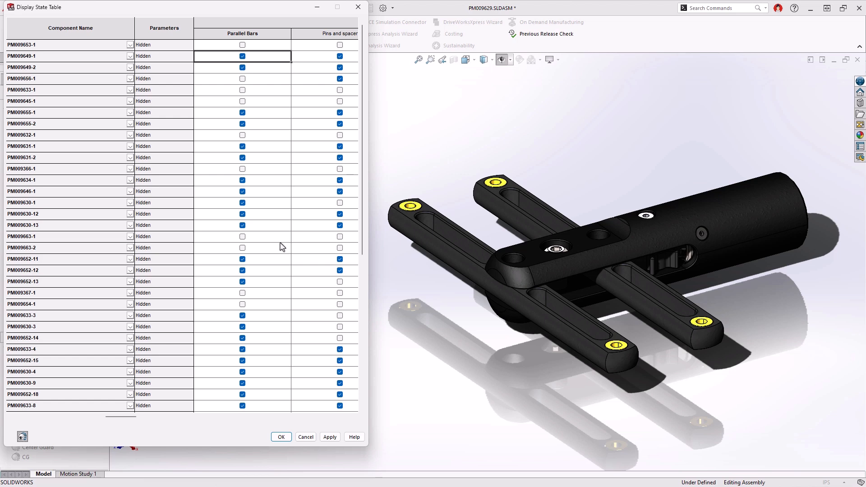
click(329, 436)
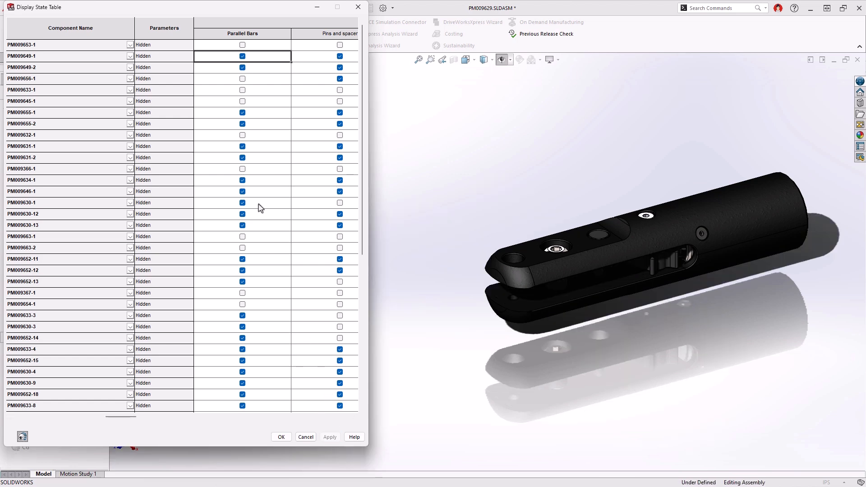
Step: For Parallel Bars, hide PM009633-1 and PM009656-1 again, show PM009649-1 and PM009649-2, then apply and close the table
click(243, 89)
click(244, 82)
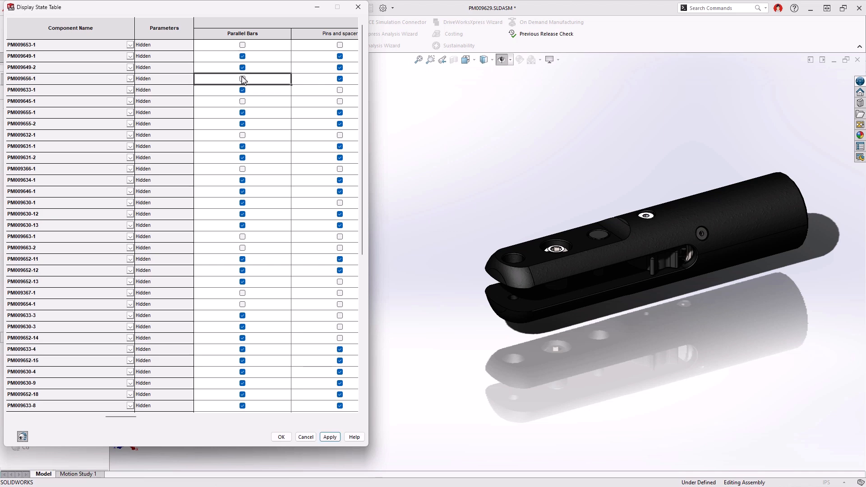
click(242, 68)
click(243, 58)
click(243, 80)
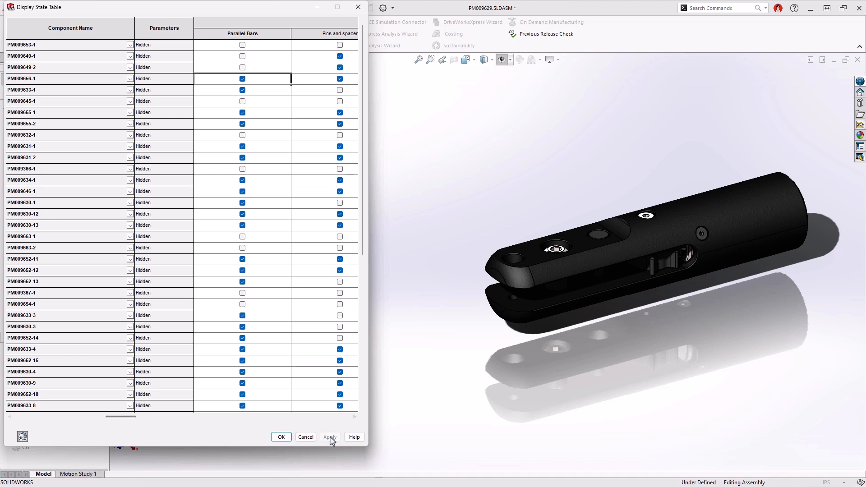
click(330, 438)
click(281, 438)
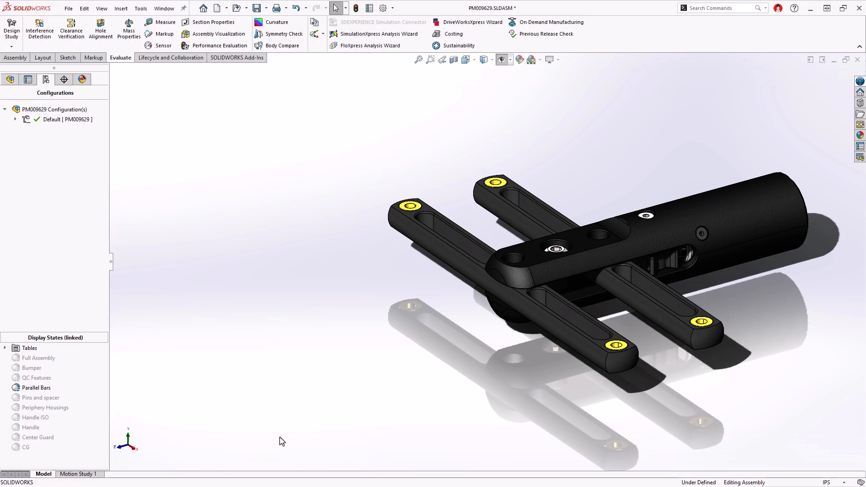
Step: Close all open documents without saving their changes
click(164, 8)
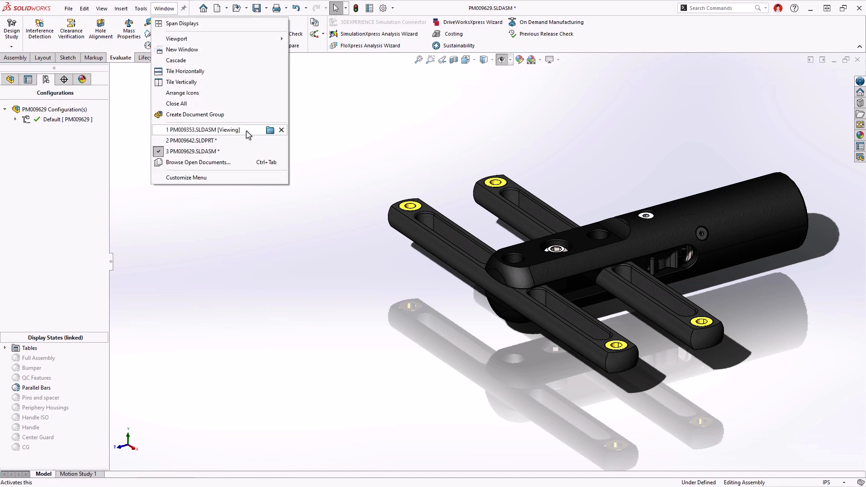
mouse_move(242, 145)
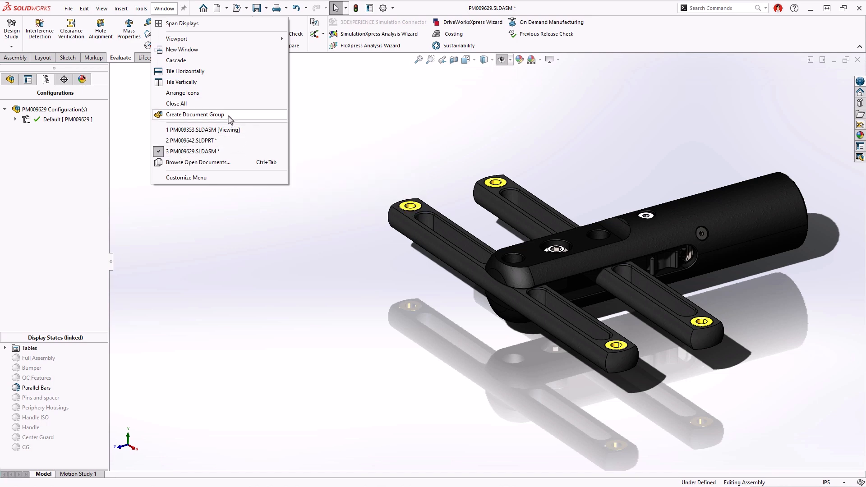
click(219, 104)
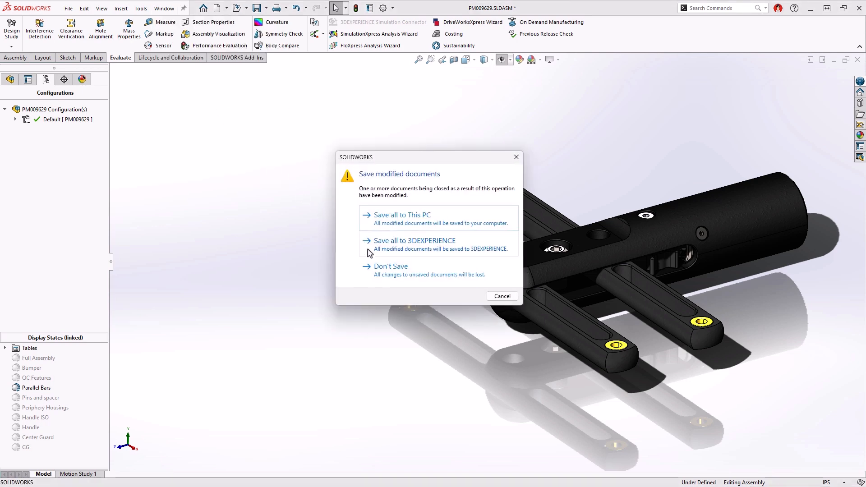
click(402, 276)
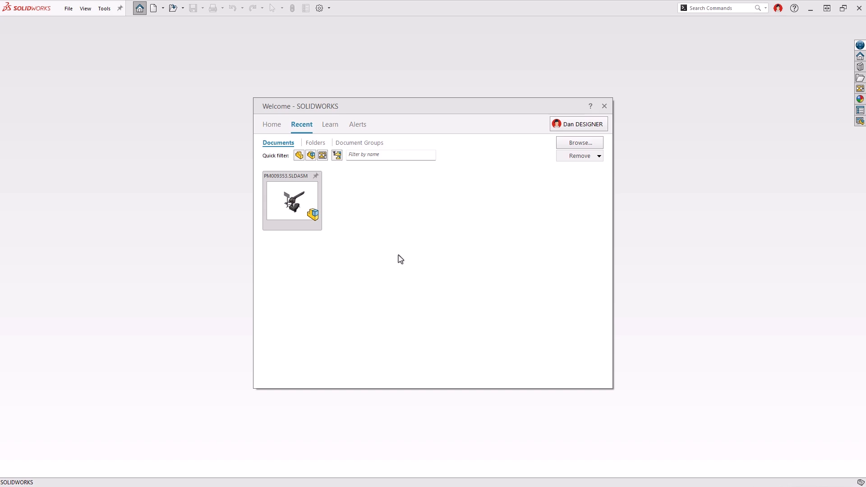
Step: Open the Proteus Motion Document Group from the recent document groups
click(369, 144)
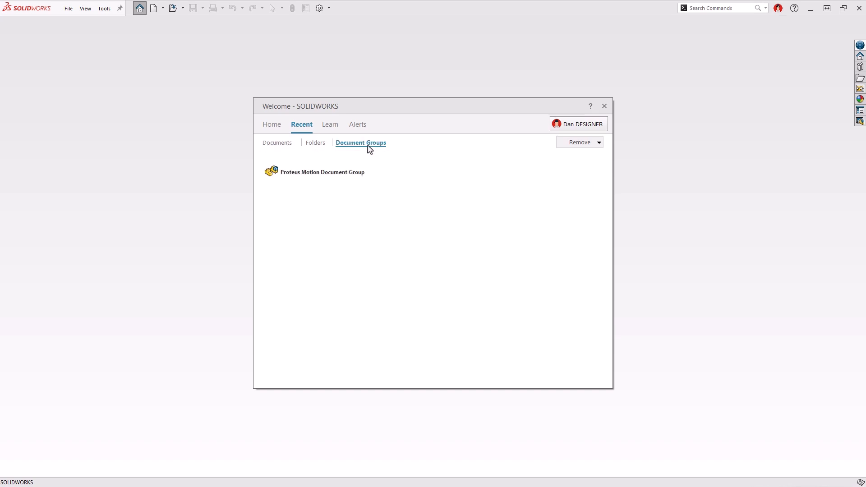
click(373, 175)
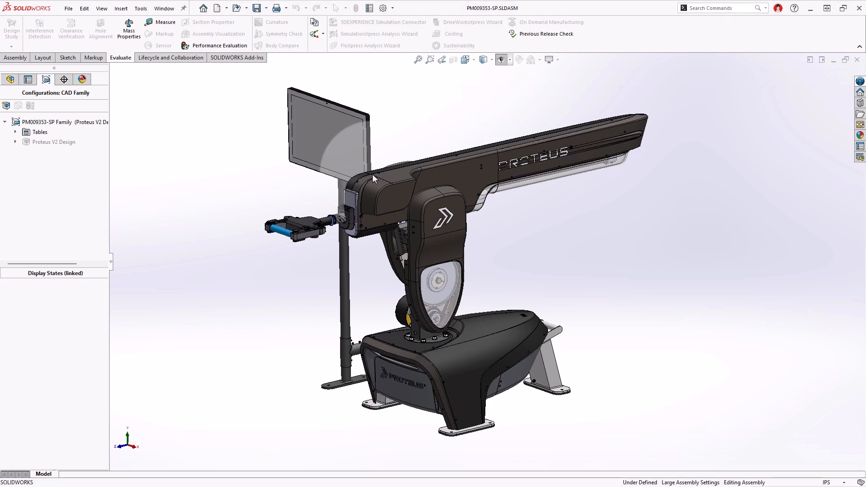
Step: Switch to the PM009425 linear belt assembly and activate its Belt Clearance display state
key(ctrl+Tab)
key(ctrl+Tab)
key(ctrl+Tab)
key(ctrl+Tab)
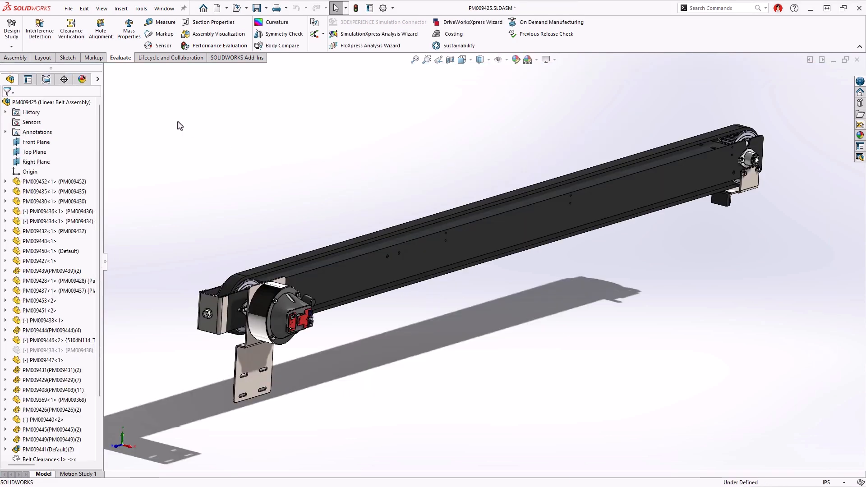
click(98, 80)
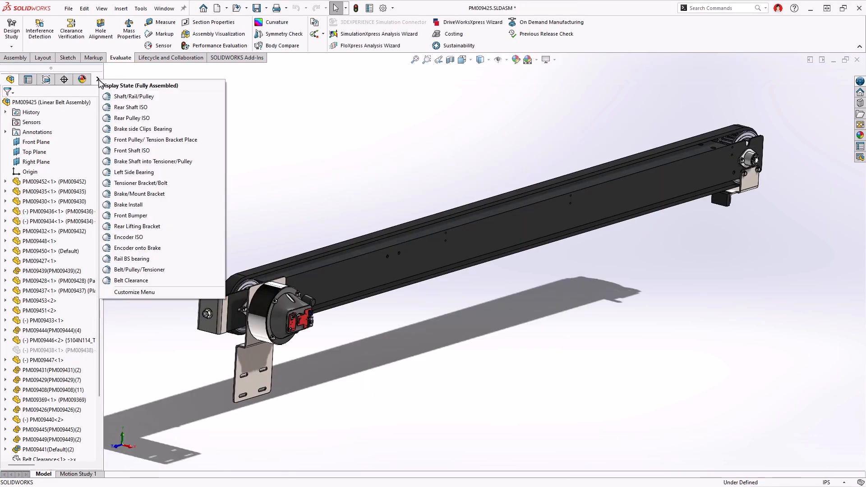
click(157, 284)
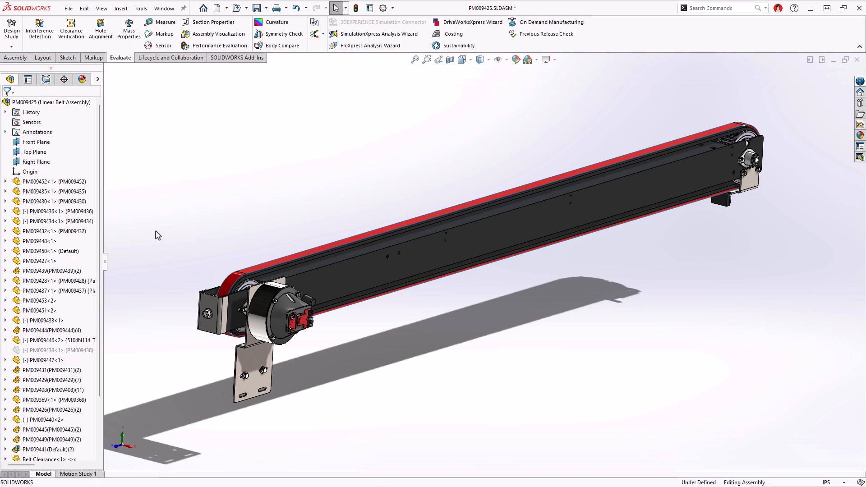
Step: Run Interference Detection on only Belt Clearance, PM009435, PM009452, PM009430 and PM009427, then close the check
click(44, 45)
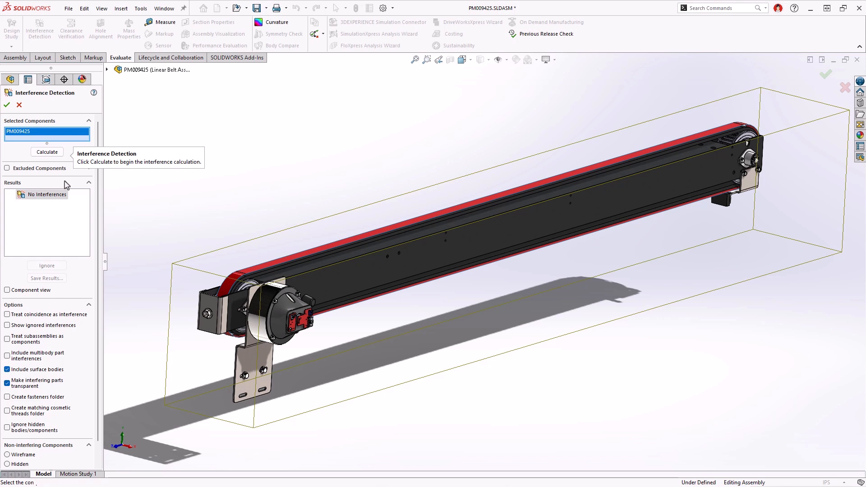
right_click(70, 135)
click(88, 142)
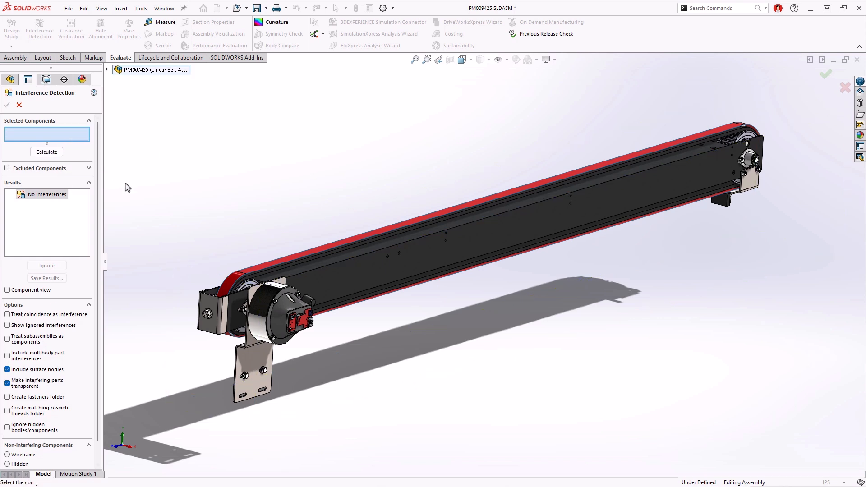
click(228, 293)
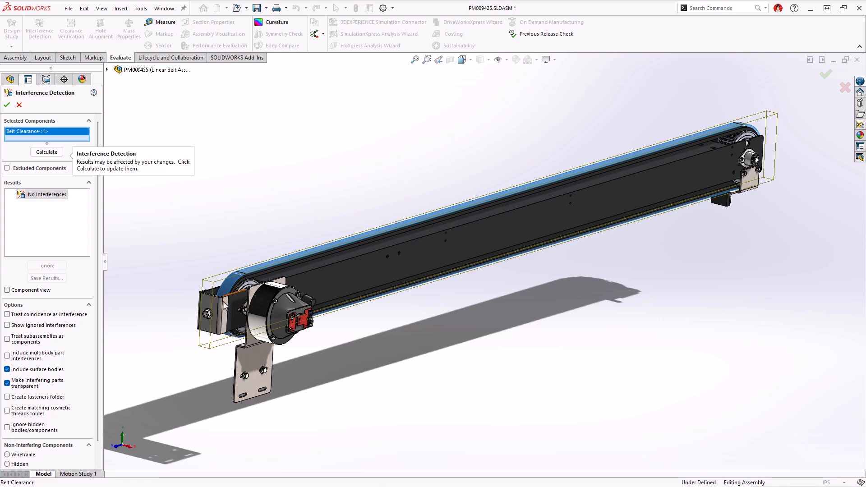
click(223, 315)
click(232, 312)
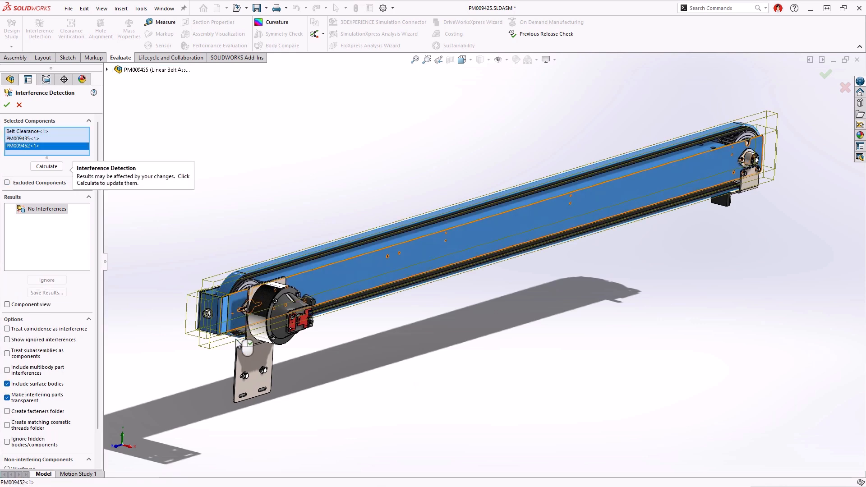
click(237, 355)
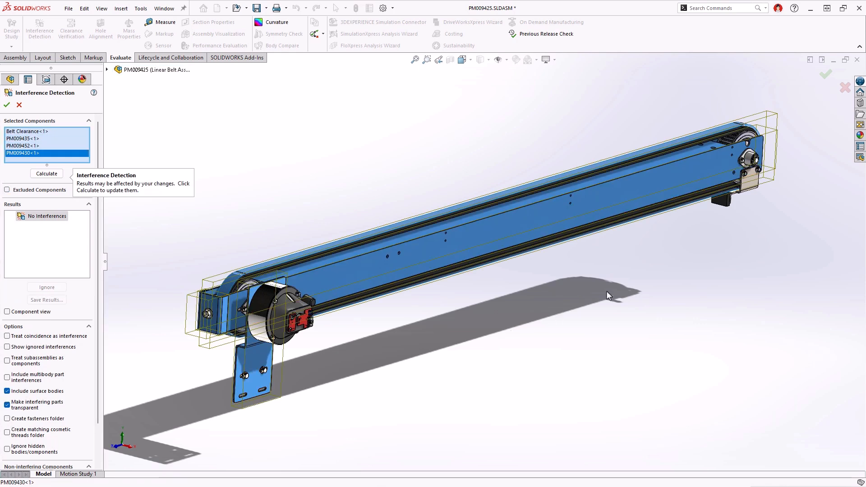
click(723, 208)
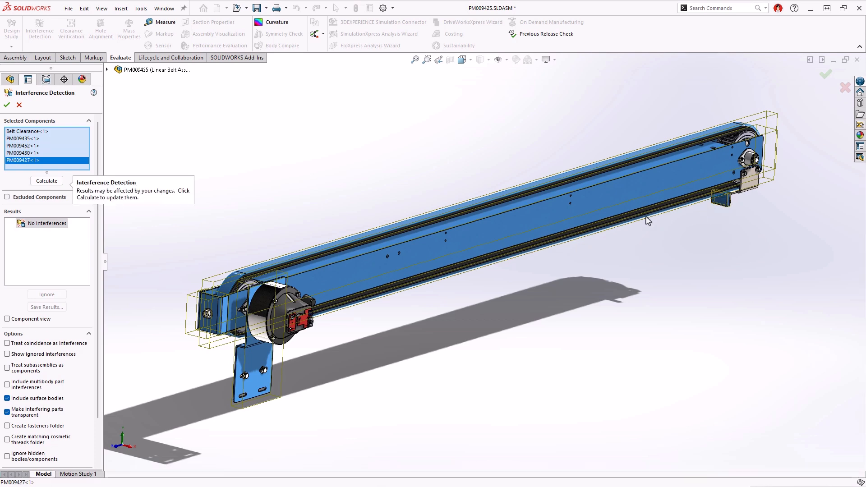
click(51, 182)
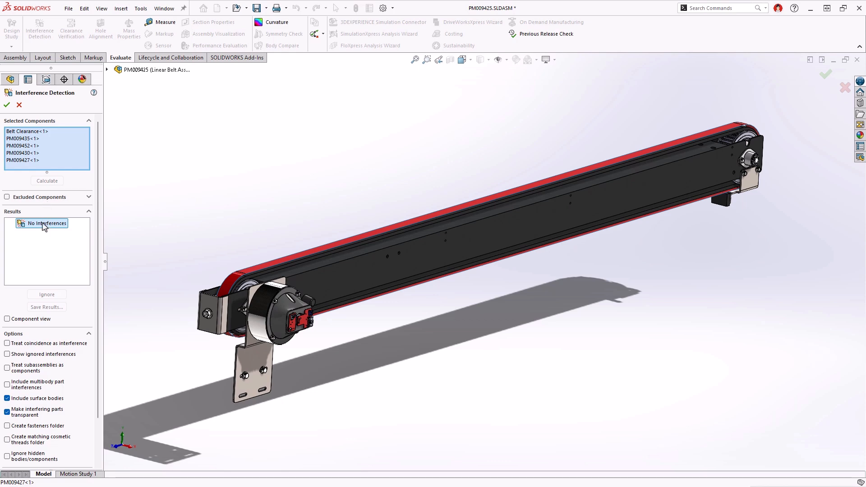
click(6, 105)
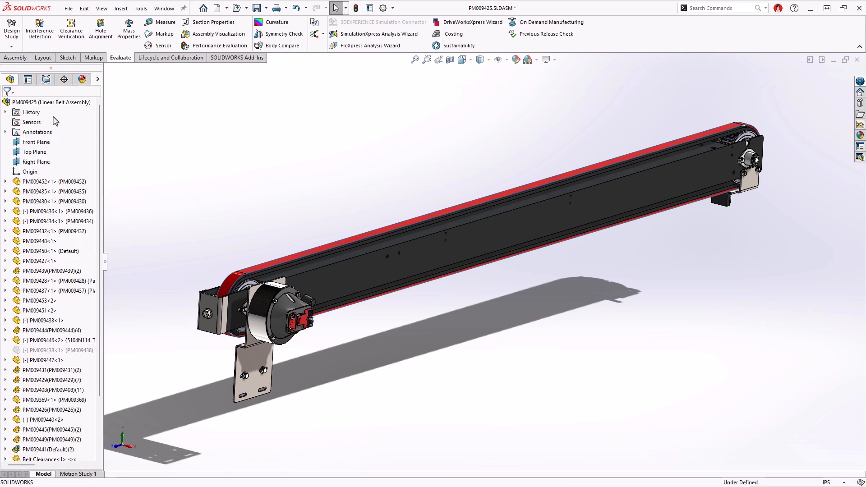
Step: Copy the PM009403 flange screw with its mates into the lower-left slot of the lifting bracket, using the bracket's front face as coincident reference
scroll(93, 122, down, 5)
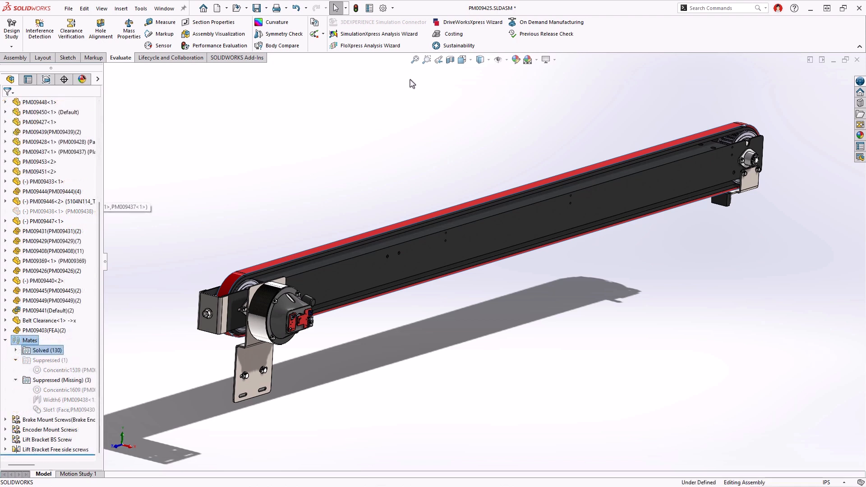
click(427, 62)
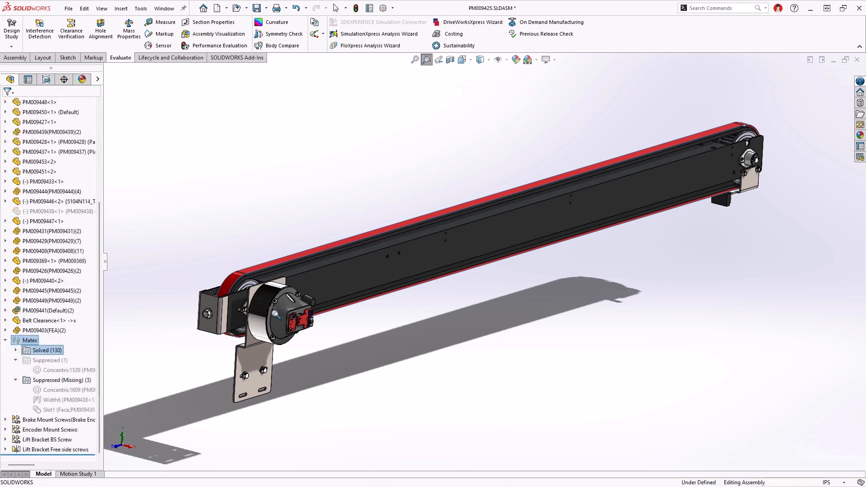
drag(227, 339, 288, 405)
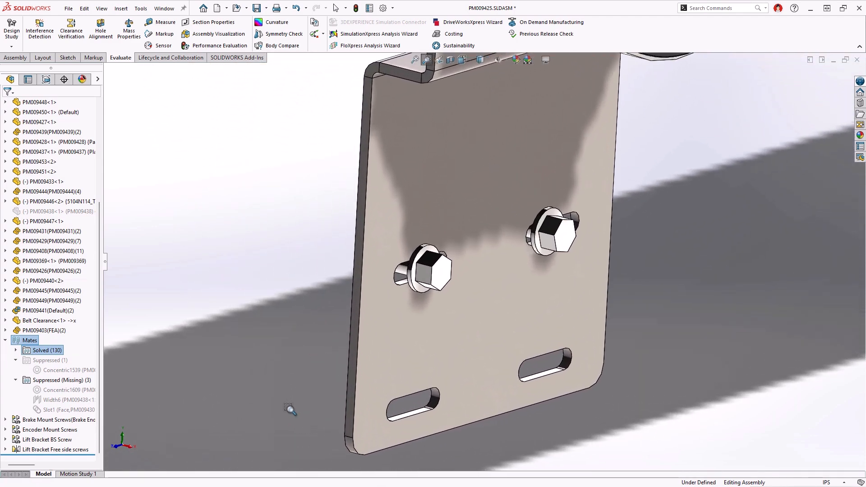
key(Escape)
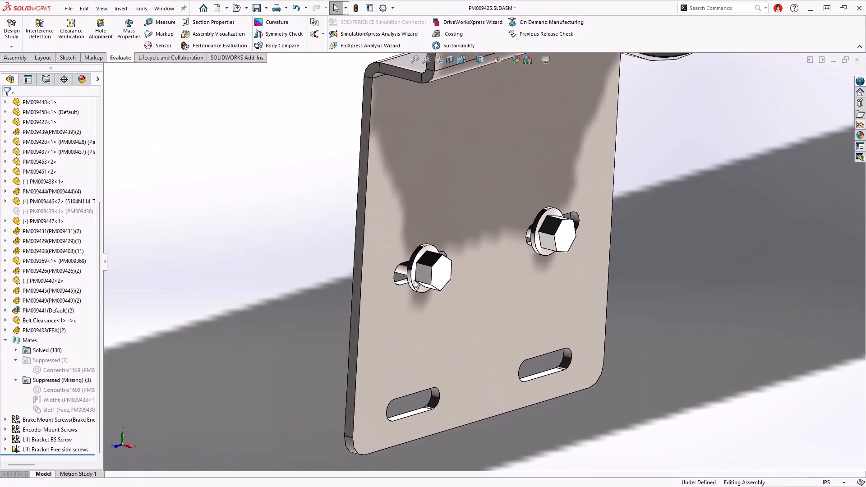
right_click(420, 278)
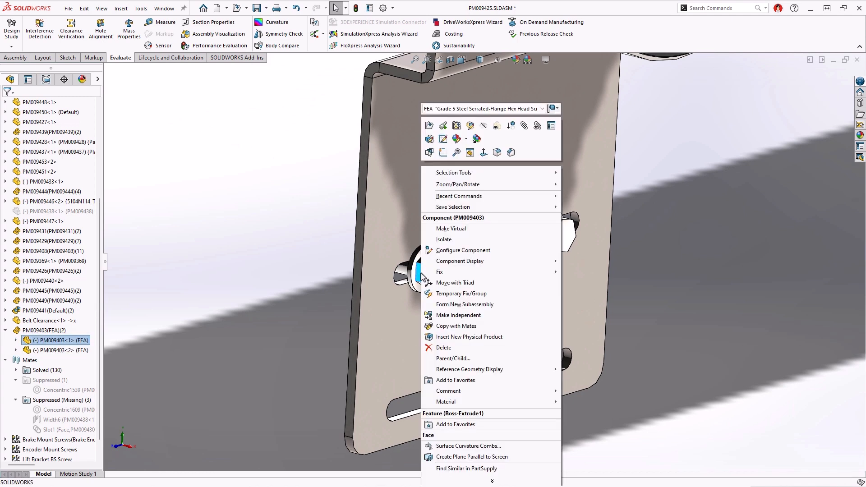
click(452, 327)
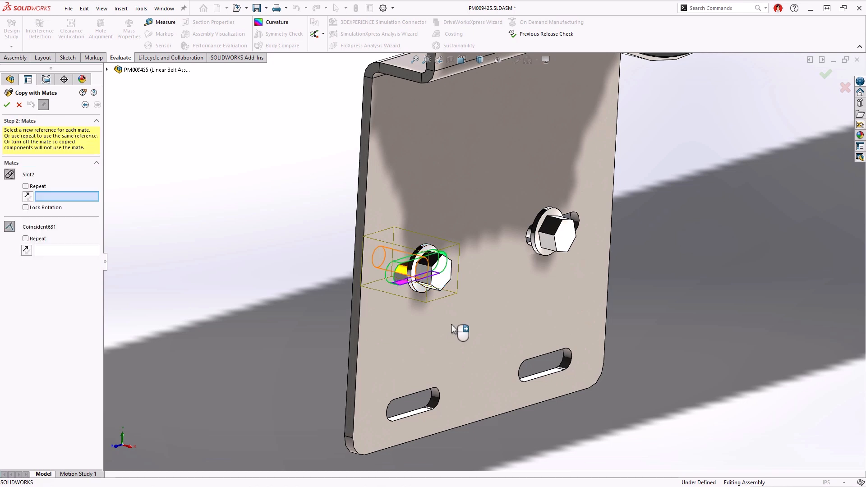
click(403, 417)
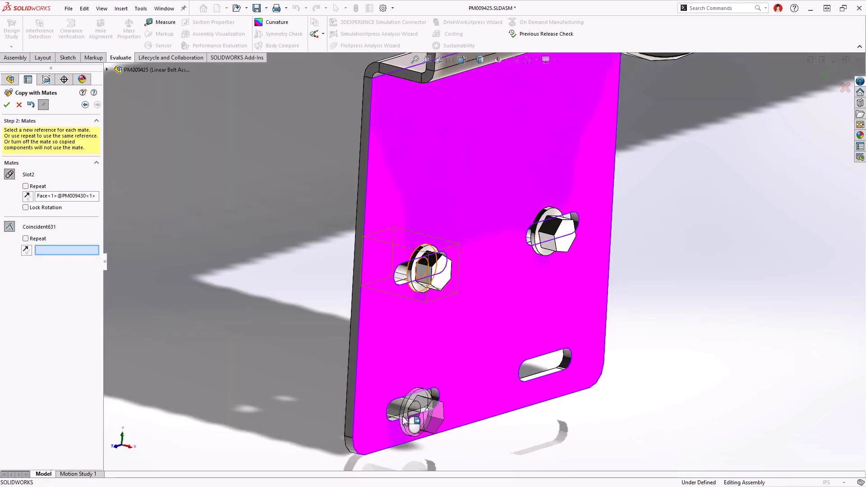
click(411, 356)
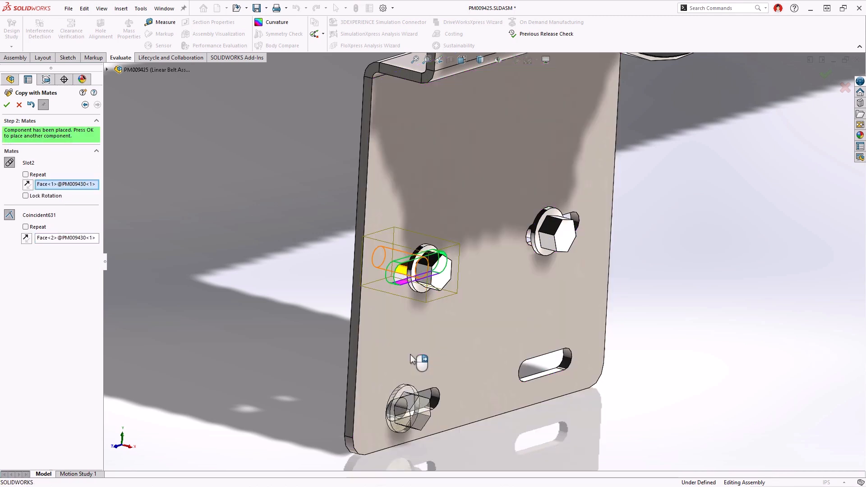
right_click(410, 354)
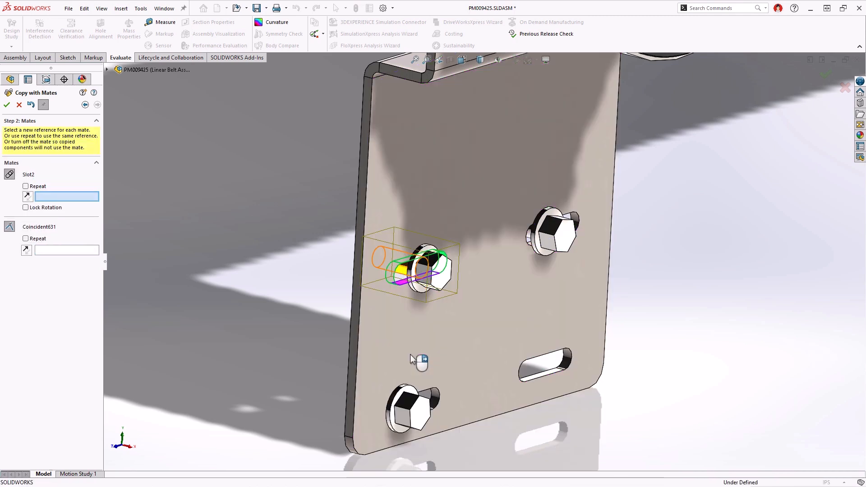
Step: Place another PM009403 screw copy in the bracket's lower-right slot against the front face, and finish Copy with Mates
click(543, 375)
click(519, 337)
right_click(519, 342)
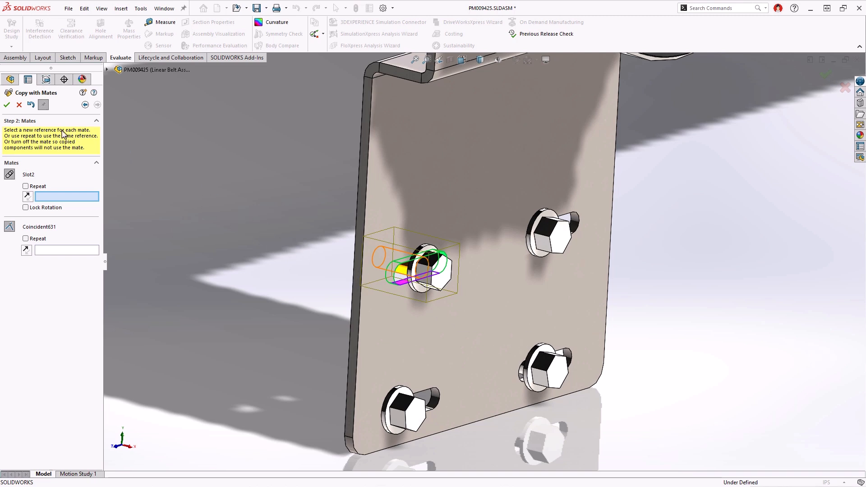
click(20, 106)
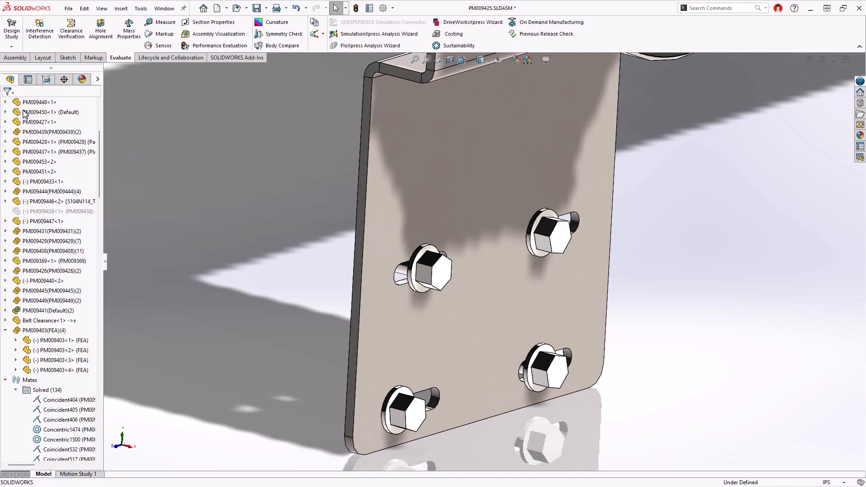
Step: Slide the two copied lower screws toward the right along their slots in the bracket
drag(411, 417, 448, 410)
click(542, 389)
drag(543, 387, 565, 383)
click(619, 363)
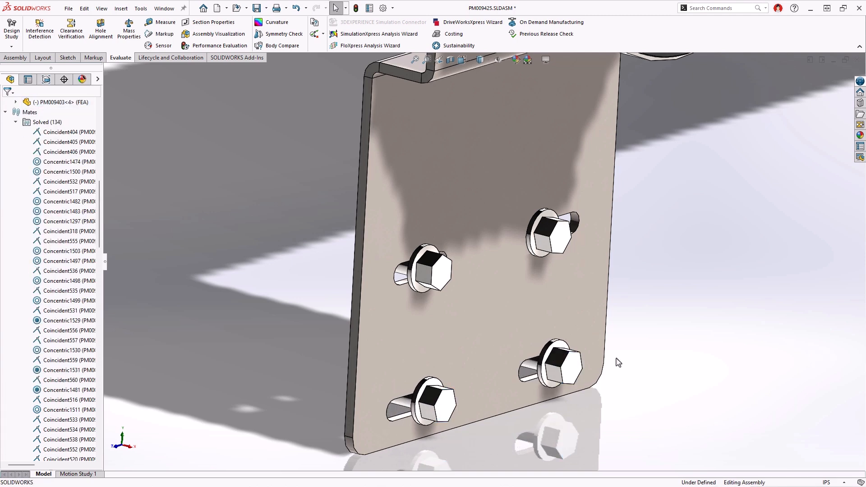
Step: In the Monitor Stand assembly, copy the PM009800 monitor subassembly with its mates onto the post's upper mounting plate, flipping the LimitAngle3 alignment
key(ctrl+Tab)
key(ctrl+Tab)
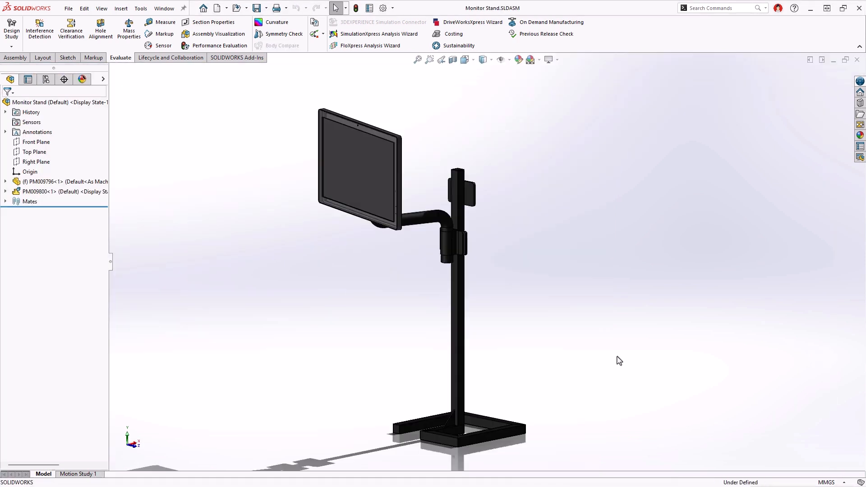
click(411, 227)
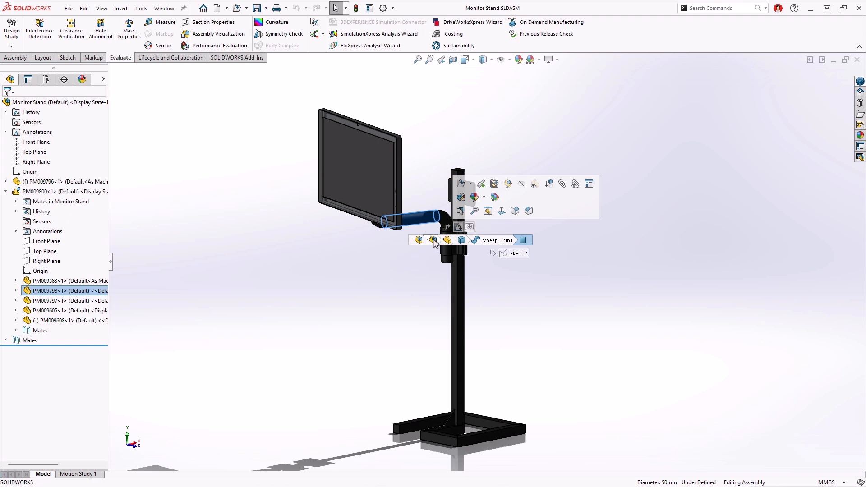
right_click(433, 221)
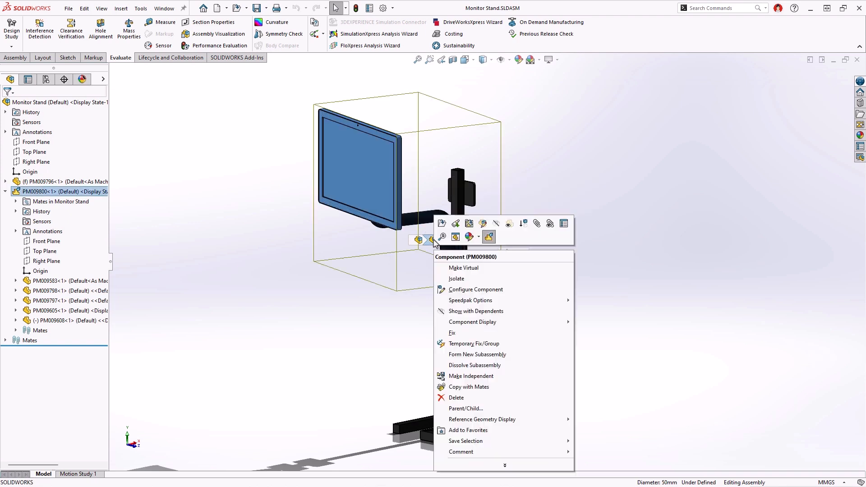
click(465, 387)
right_click(457, 265)
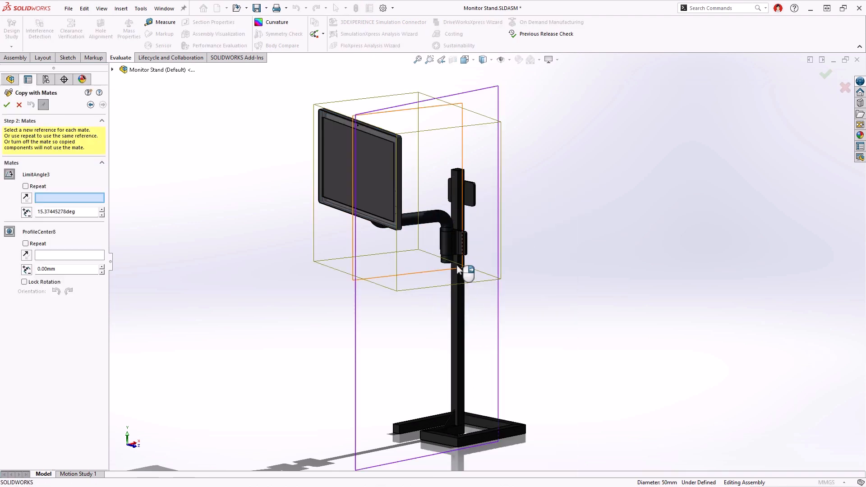
click(459, 206)
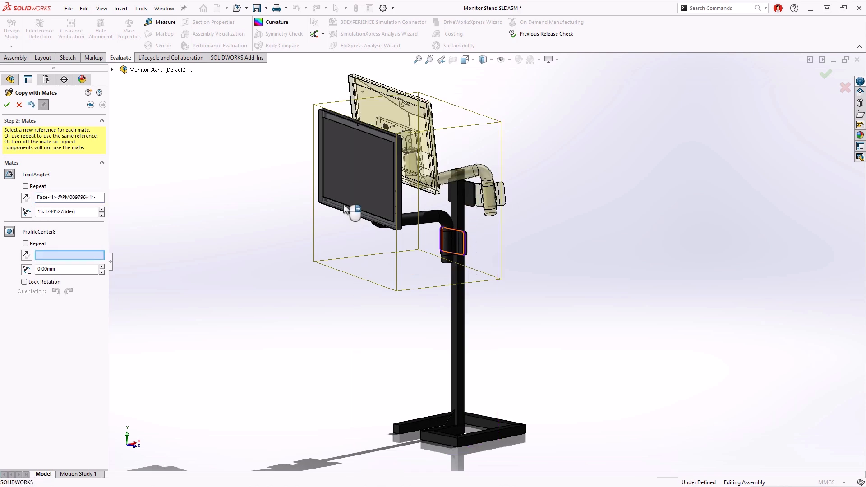
click(28, 198)
middle_drag(258, 328, 352, 294)
click(475, 198)
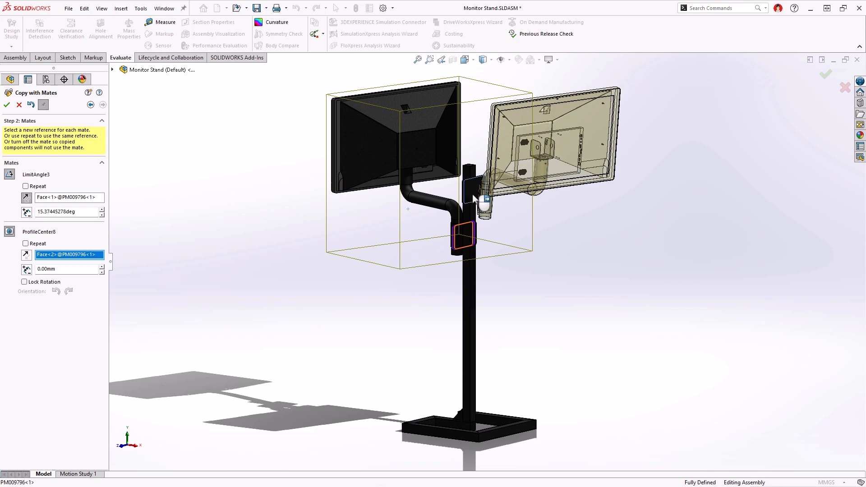
right_click(474, 199)
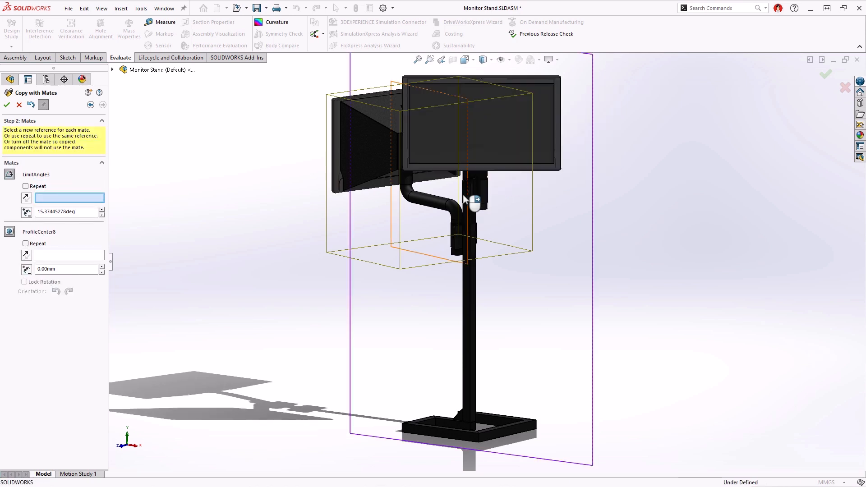
click(19, 105)
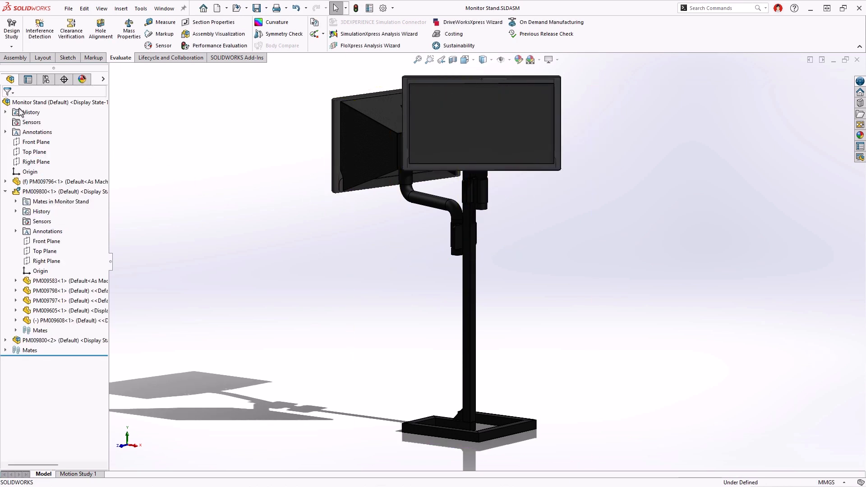
Step: Make the copied monitor subassembly PM009800<2> flexible
click(56, 341)
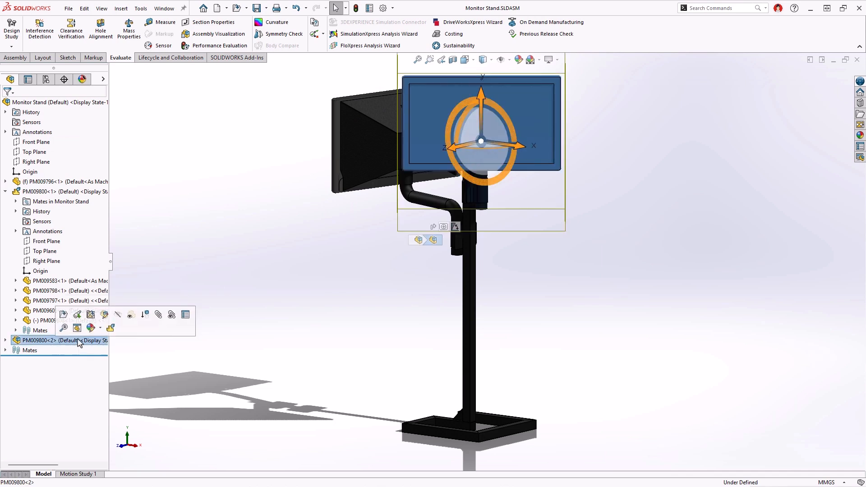
click(110, 329)
click(270, 283)
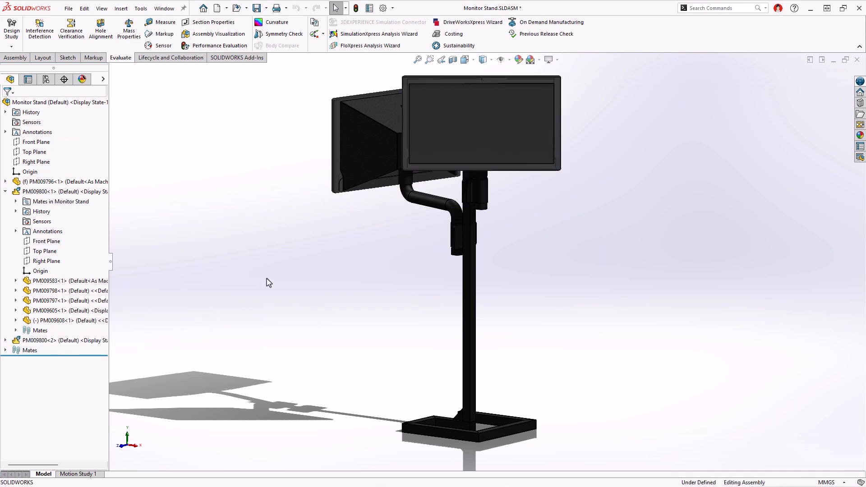
Step: Swing the arms of both monitor subassemblies, PM009800<1> and PM009800<2>, around the post to new positions
middle_drag(400, 218, 422, 220)
click(411, 212)
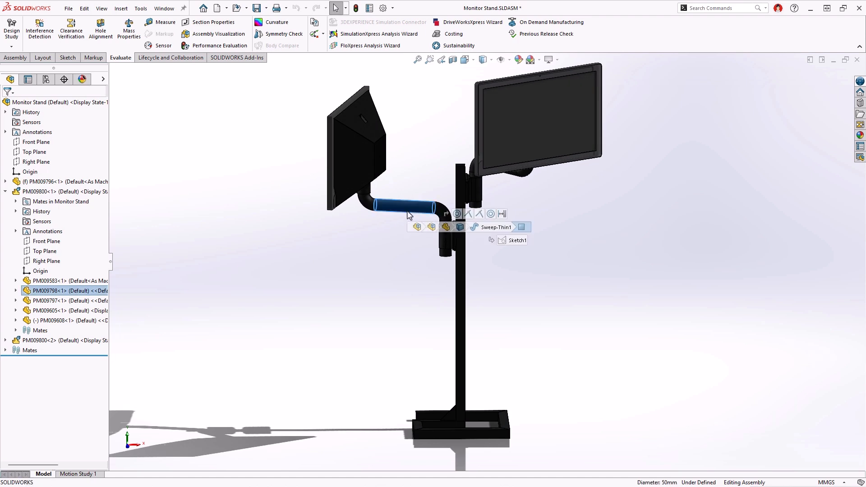
drag(407, 208, 404, 217)
middle_drag(483, 237, 528, 247)
drag(504, 166, 531, 209)
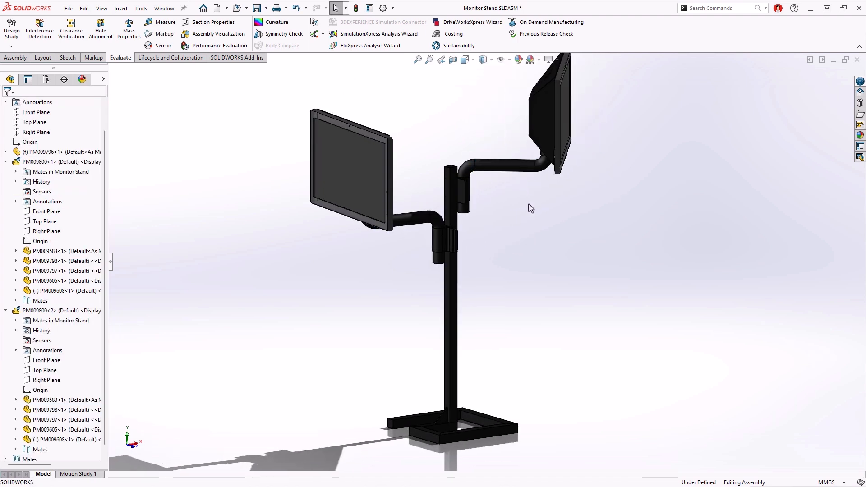
Step: Create a new assembly document from the Assembly template with Z-up orientation
click(69, 8)
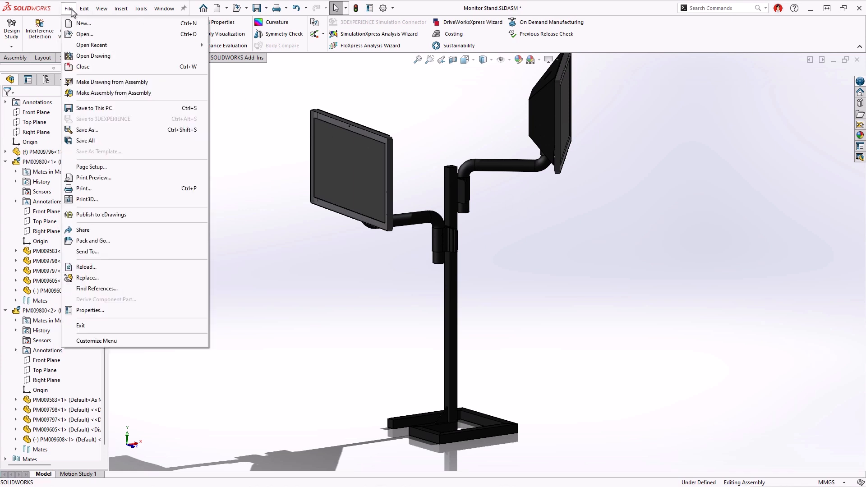
click(79, 18)
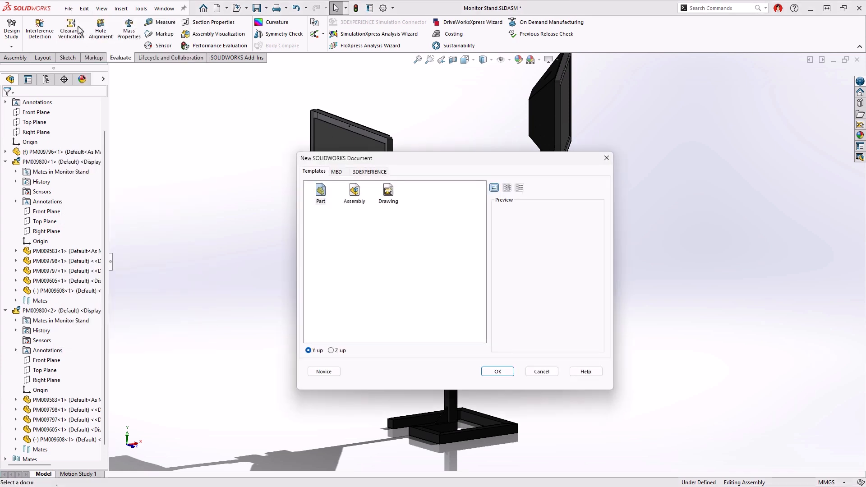
click(354, 198)
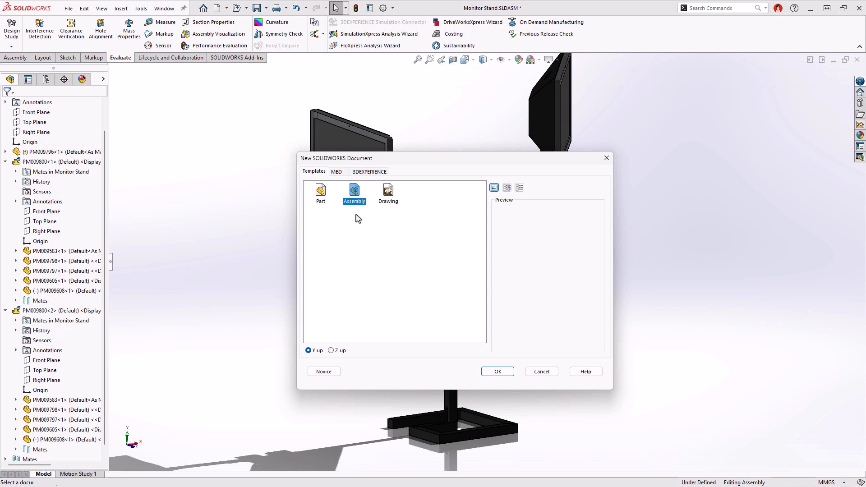
click(340, 350)
click(498, 371)
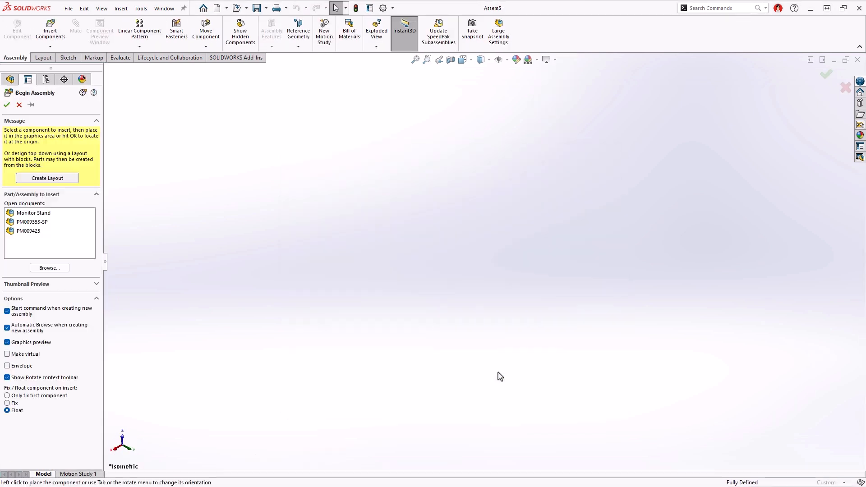
Step: Insert the open Monitor Stand assembly and PM009353-SP in its Proteus V2 Design_speedpak configuration, placing both side by side as floating components
click(32, 105)
click(27, 213)
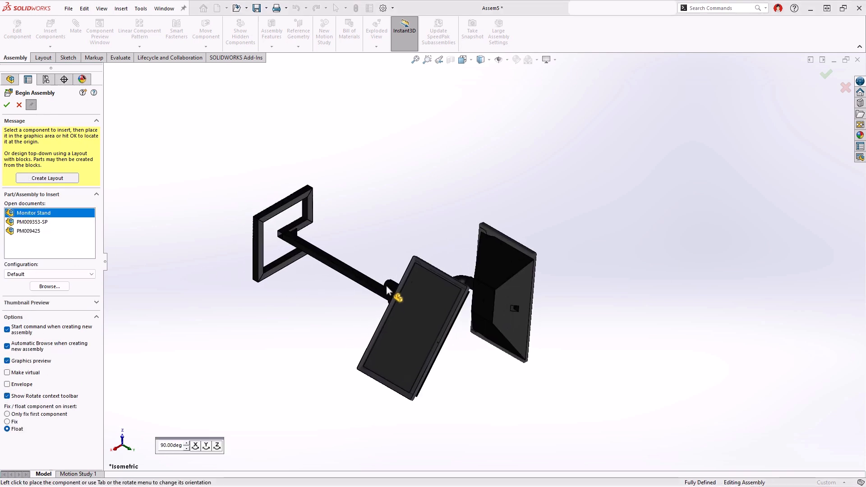
scroll(458, 280, up, 5)
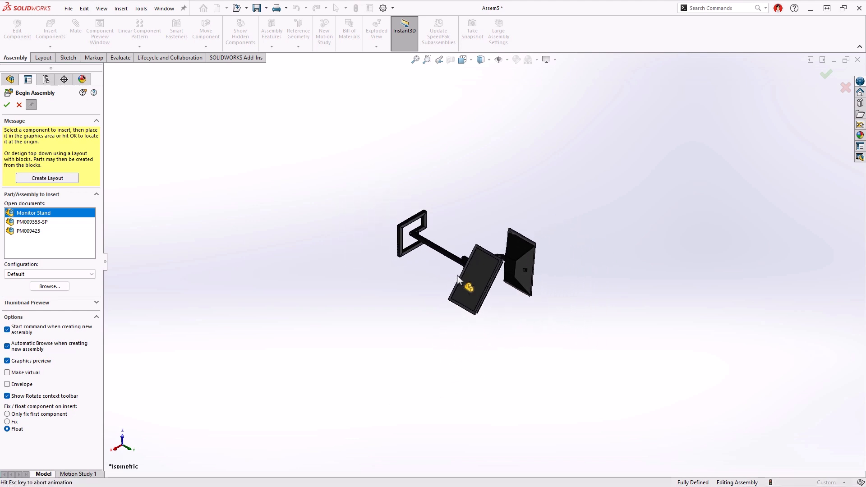
click(454, 252)
click(33, 222)
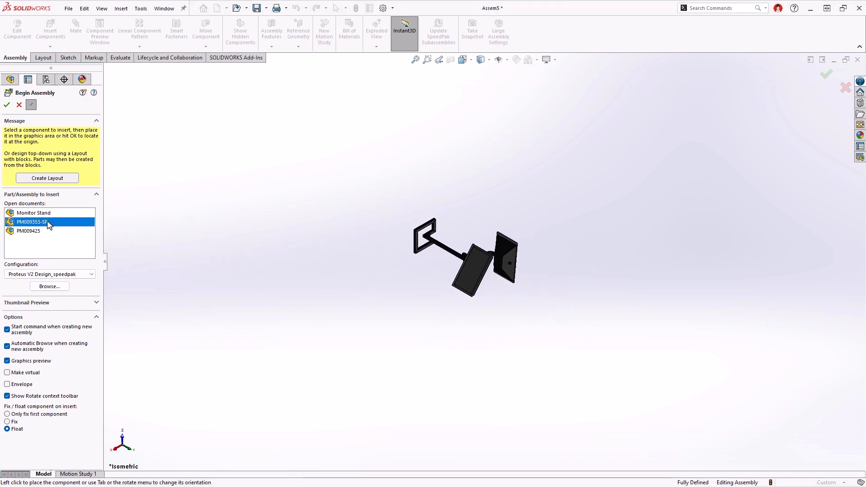
click(403, 306)
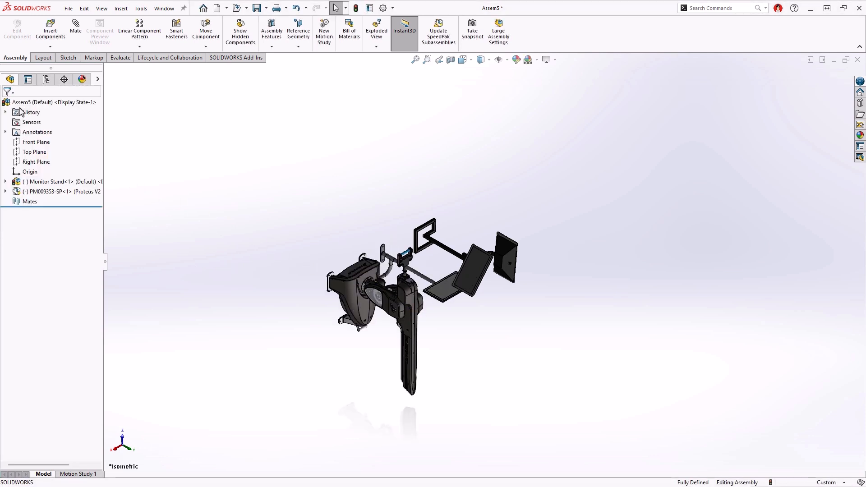
Step: Mate the undersides of the Monitor Stand's base frame and the robot's foot coincident to the assembly's Top Plane using multiple mate mode
click(71, 48)
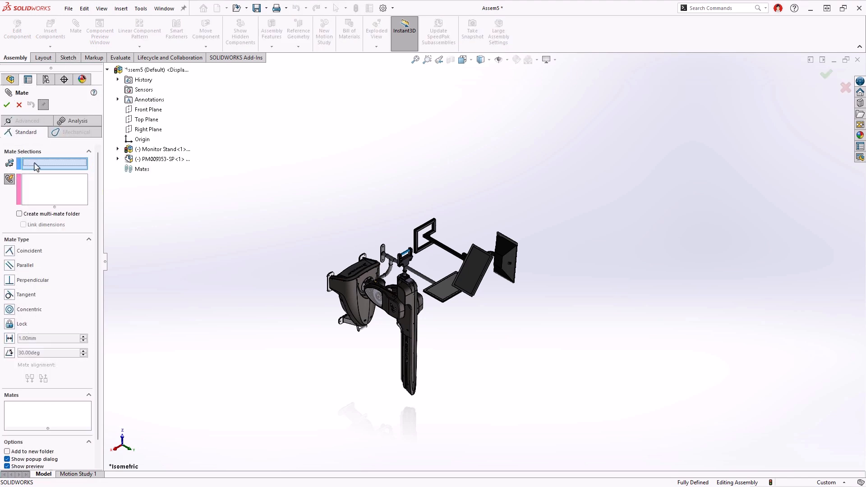
click(132, 120)
middle_drag(231, 277, 396, 274)
scroll(680, 310, down, 3)
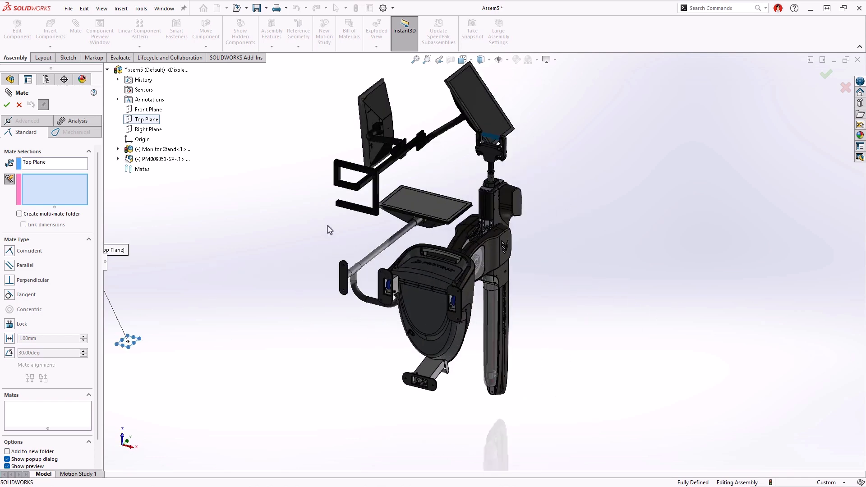
click(336, 177)
click(408, 377)
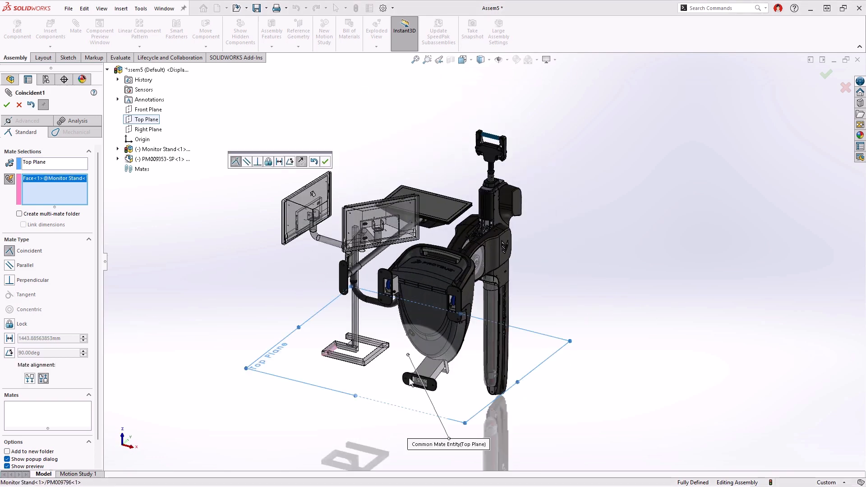
click(6, 104)
click(19, 105)
Step: Slide the Monitor Stand across the ground plane to a position beside the robot
middle_drag(641, 377, 463, 363)
drag(463, 359, 483, 309)
click(515, 358)
middle_drag(514, 357, 571, 354)
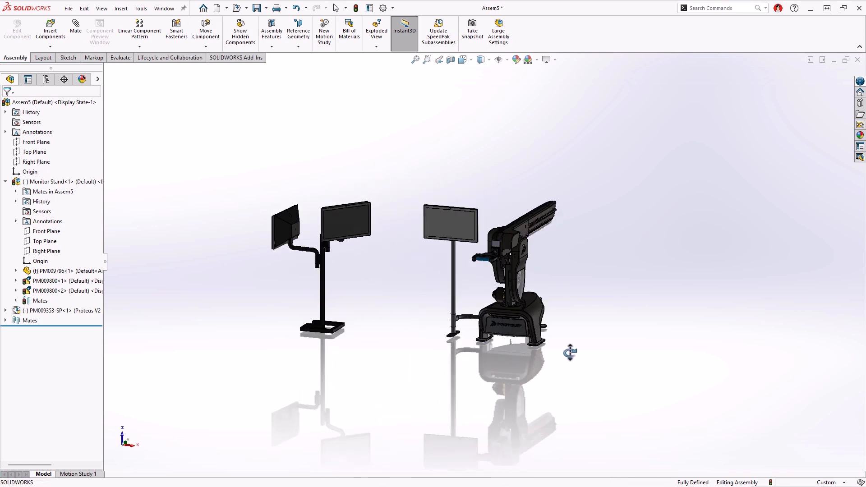
click(303, 276)
drag(303, 276, 397, 324)
click(400, 328)
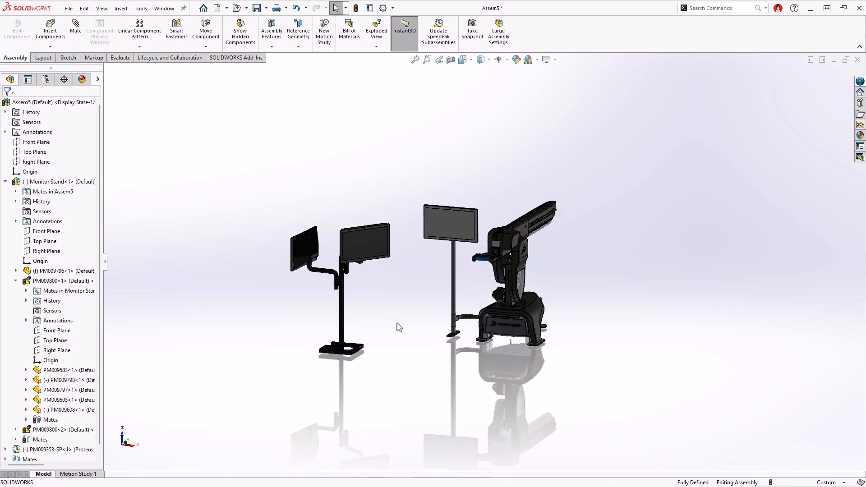